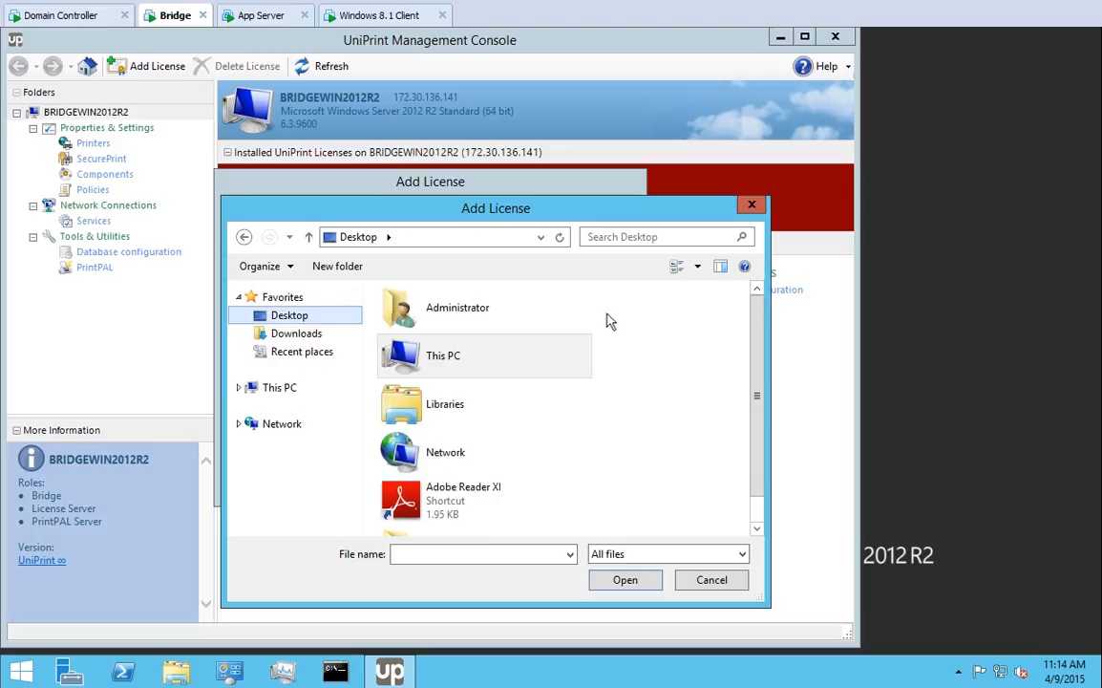
Install the Demo license from key file 20151215 in UniPrint-Infinity-x64-v90 > Demo License
{"action": "left_click_drag", "start_coordinate": [756, 324], "coordinate": [777, 468]}
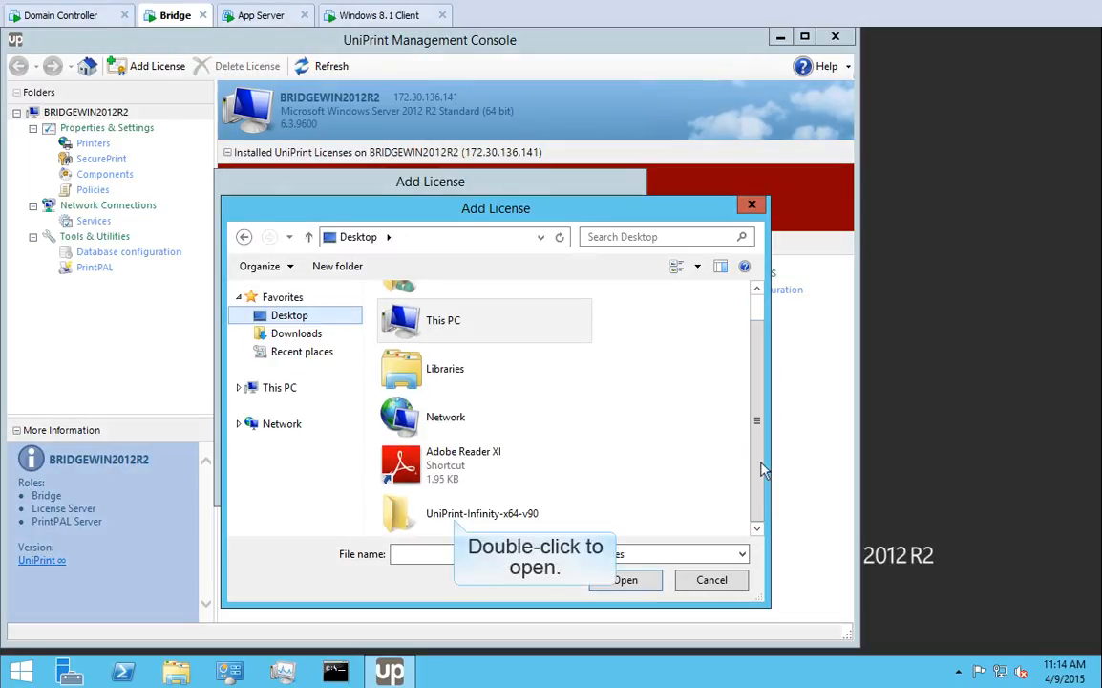
{"action": "double_click", "coordinate": [453, 514]}
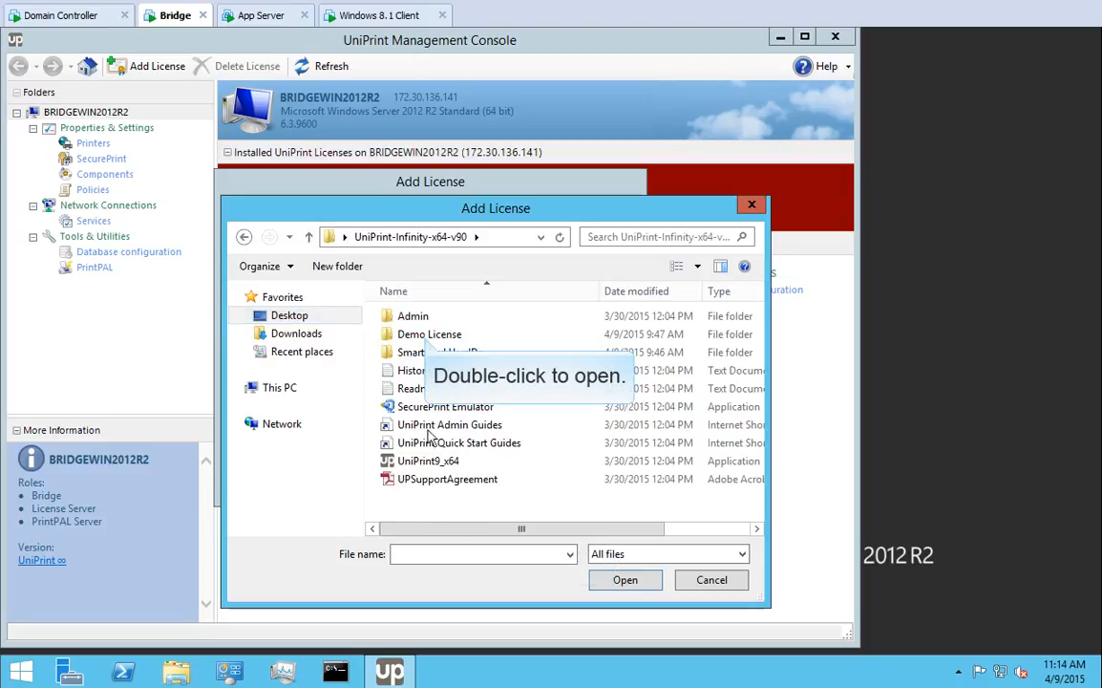
{"action": "double_click", "coordinate": [426, 335]}
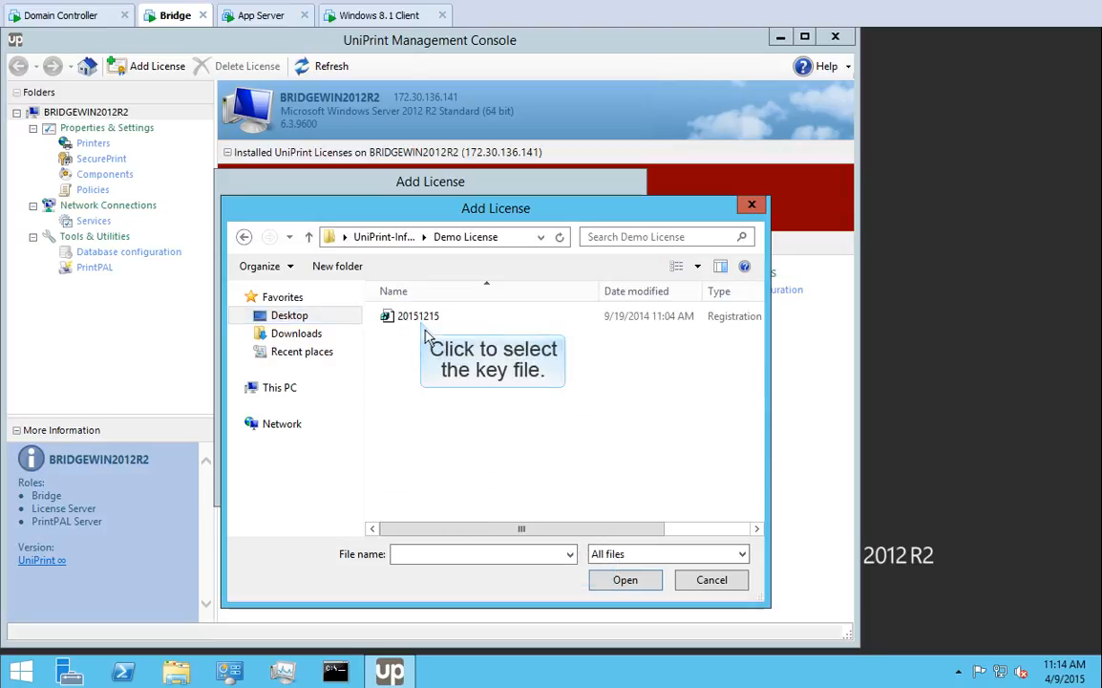
{"action": "left_click", "coordinate": [423, 322]}
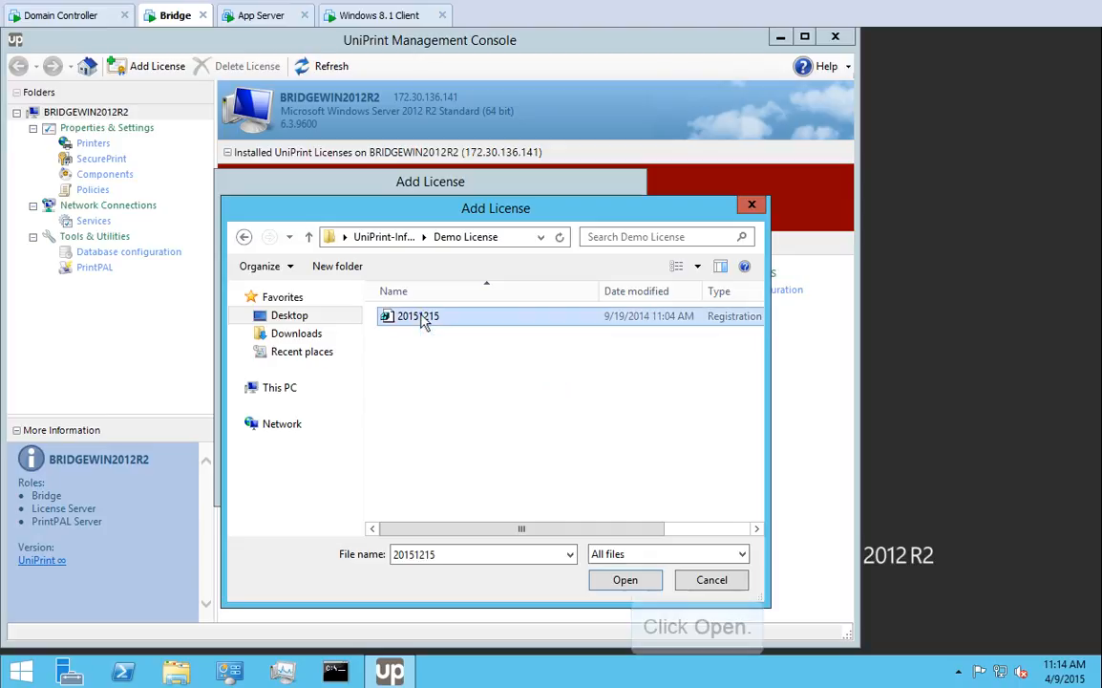
{"action": "left_click", "coordinate": [626, 581]}
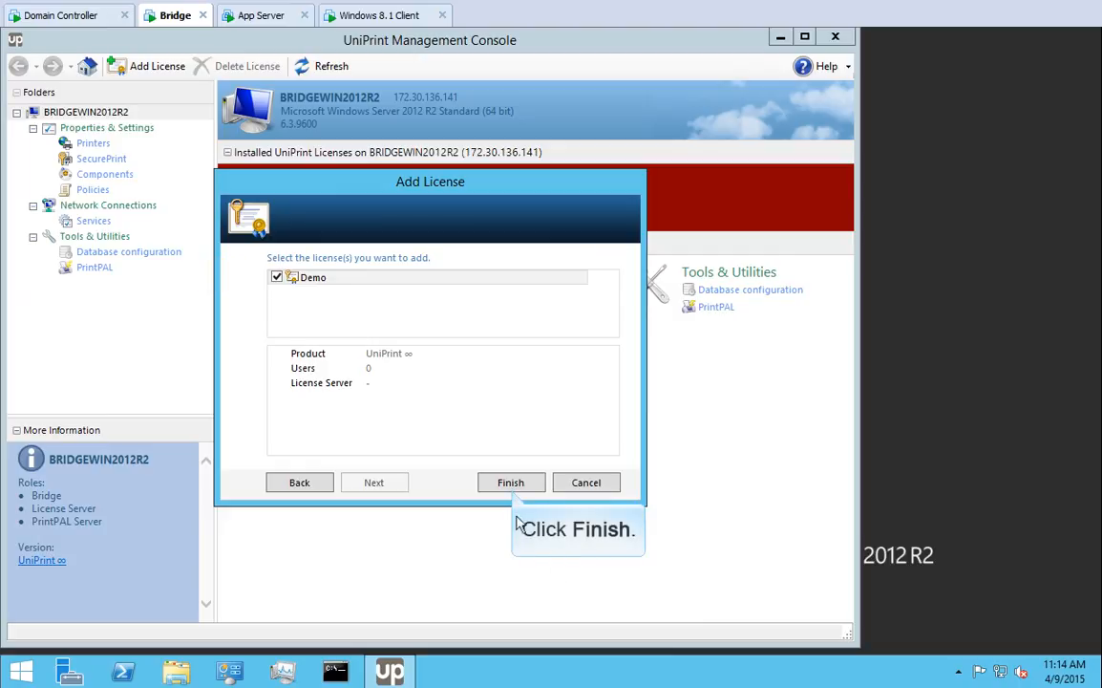
{"action": "left_click", "coordinate": [508, 482]}
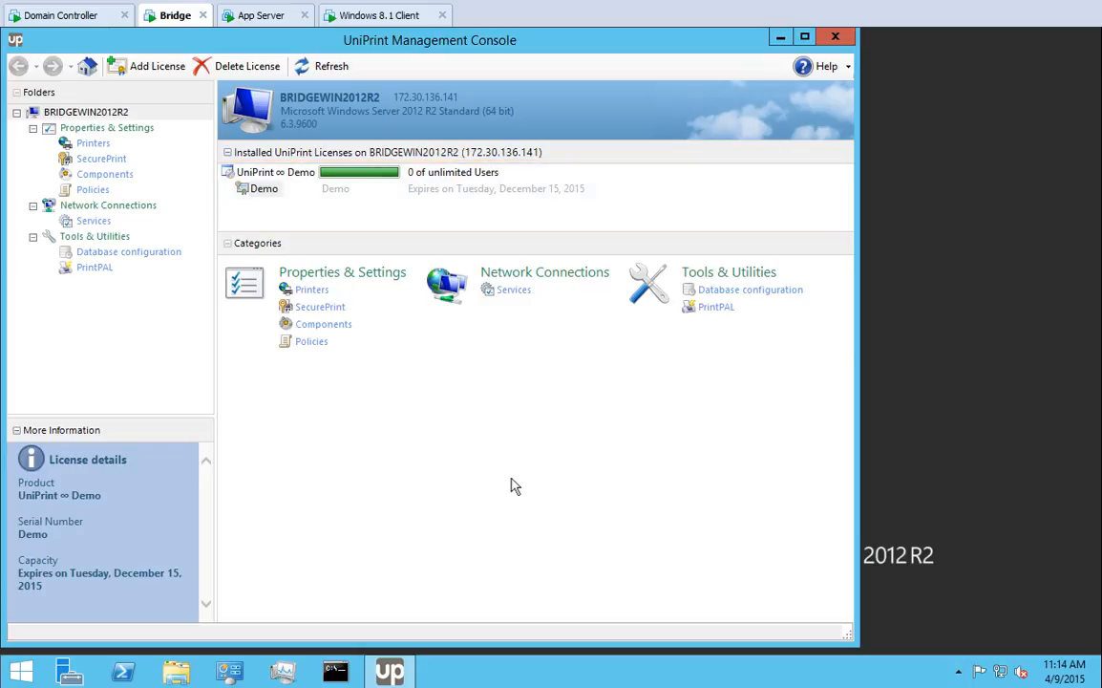
Refresh the APPWIN2012R2 App Server console so it lists the Demo license at 1 of unlimited users
{"action": "left_click", "coordinate": [260, 16]}
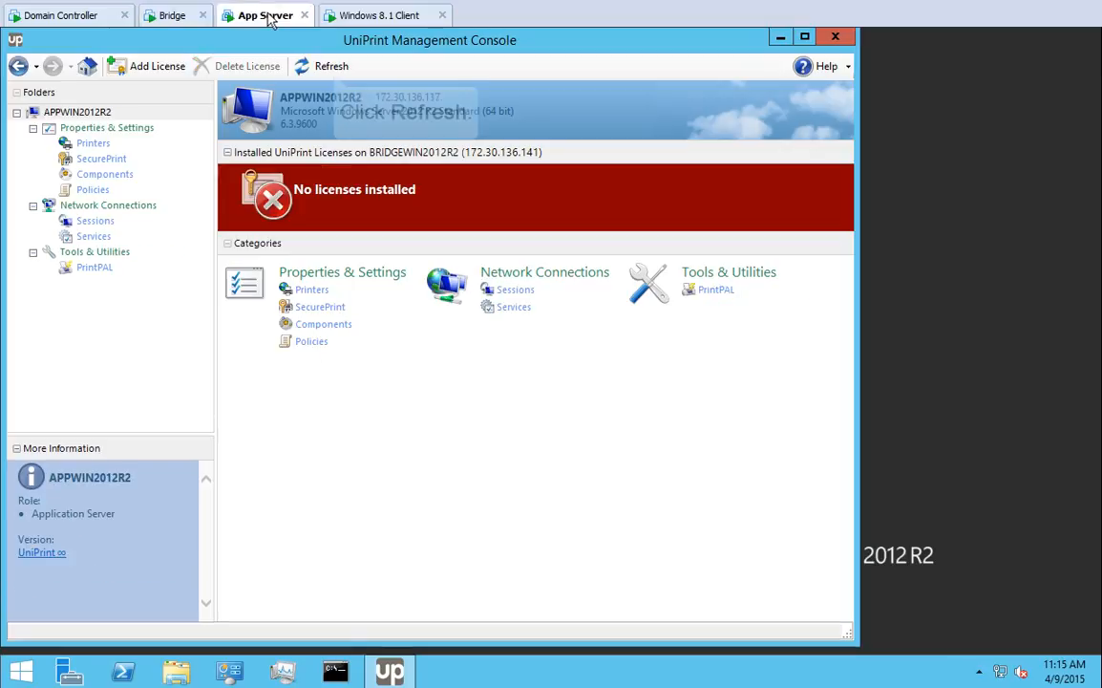
{"action": "left_click", "coordinate": [333, 67]}
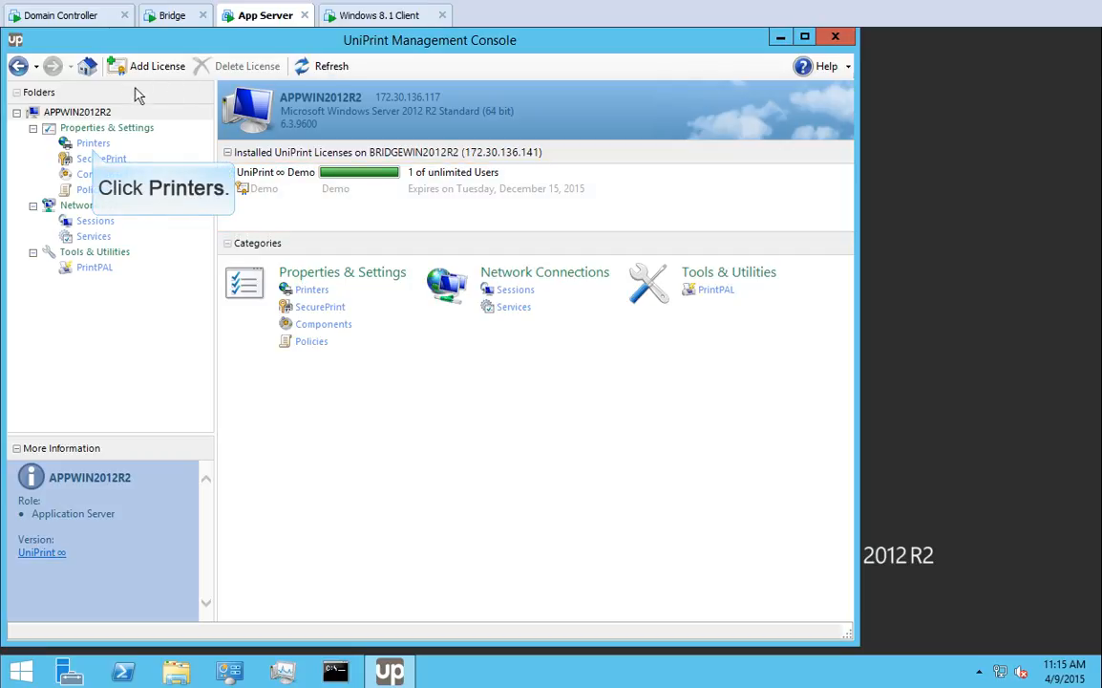
Change the UniPrint printer's paper size to Legal (8.5 × 14) in its properties
{"action": "left_click", "coordinate": [91, 142]}
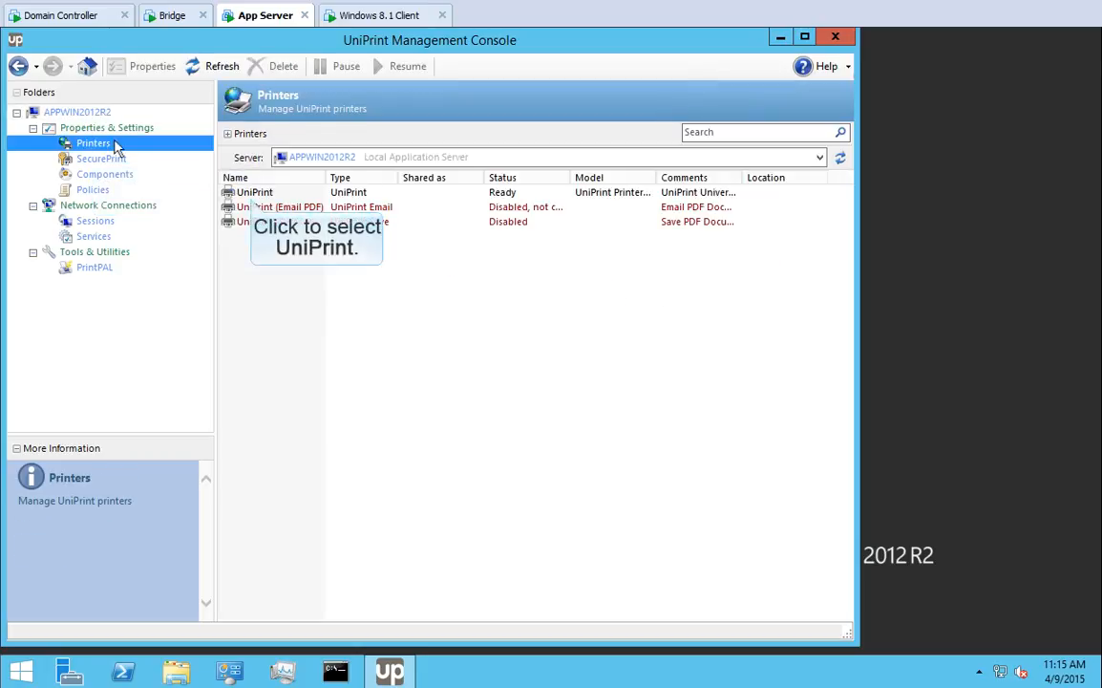
{"action": "left_click", "coordinate": [253, 194]}
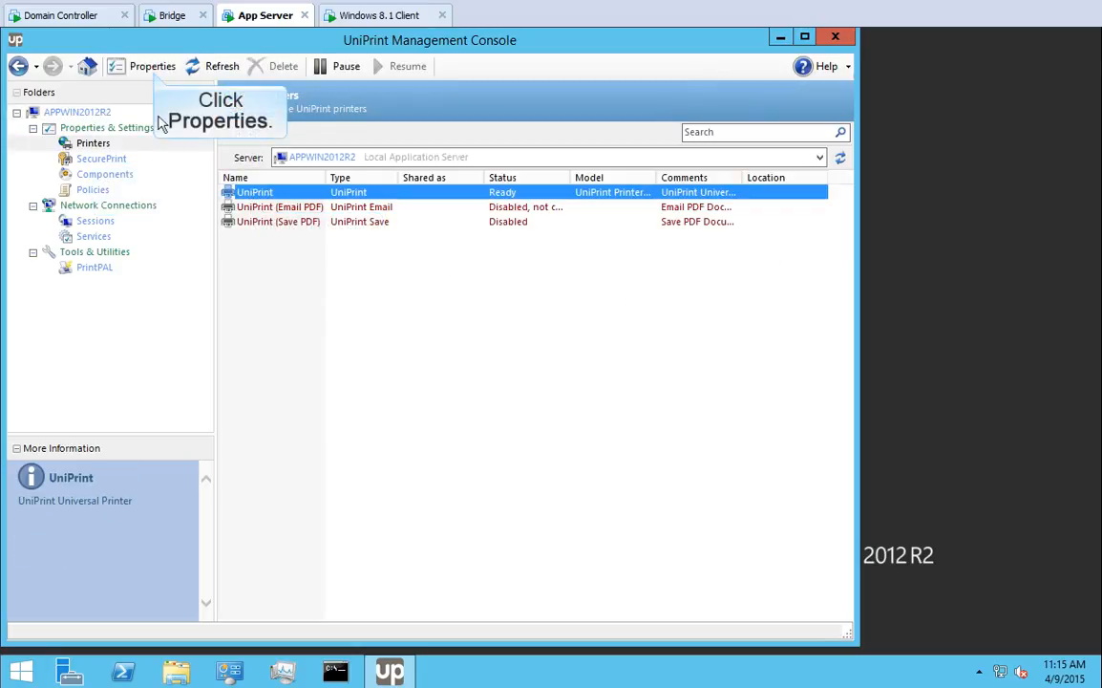
{"action": "left_click", "coordinate": [153, 67]}
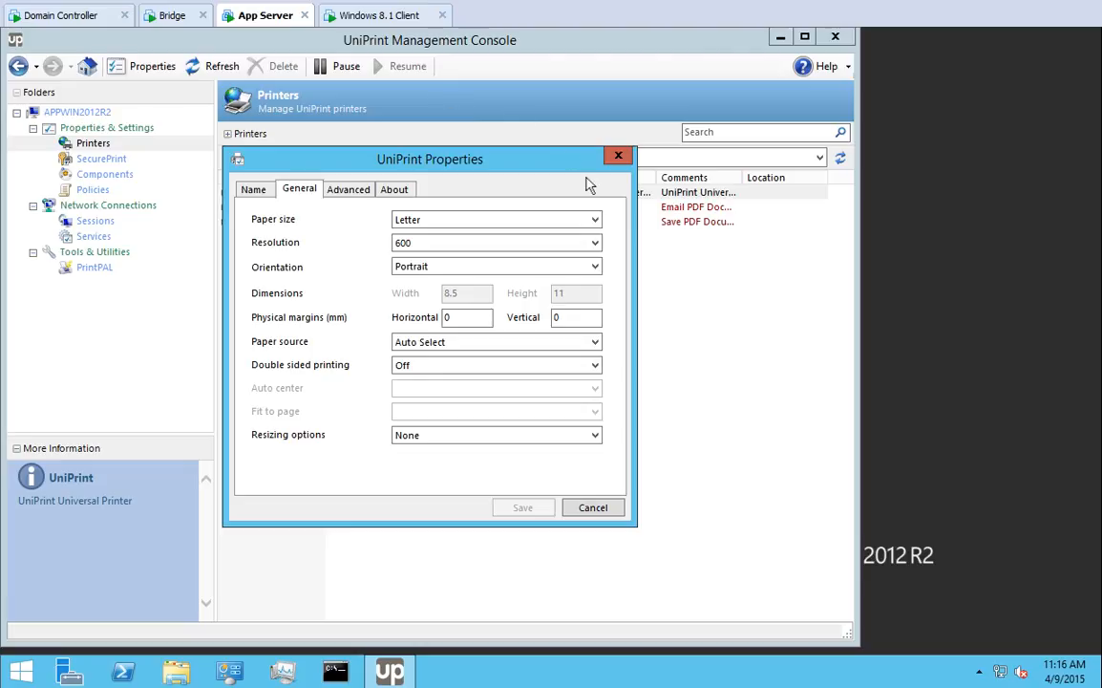
{"action": "left_click", "coordinate": [594, 220]}
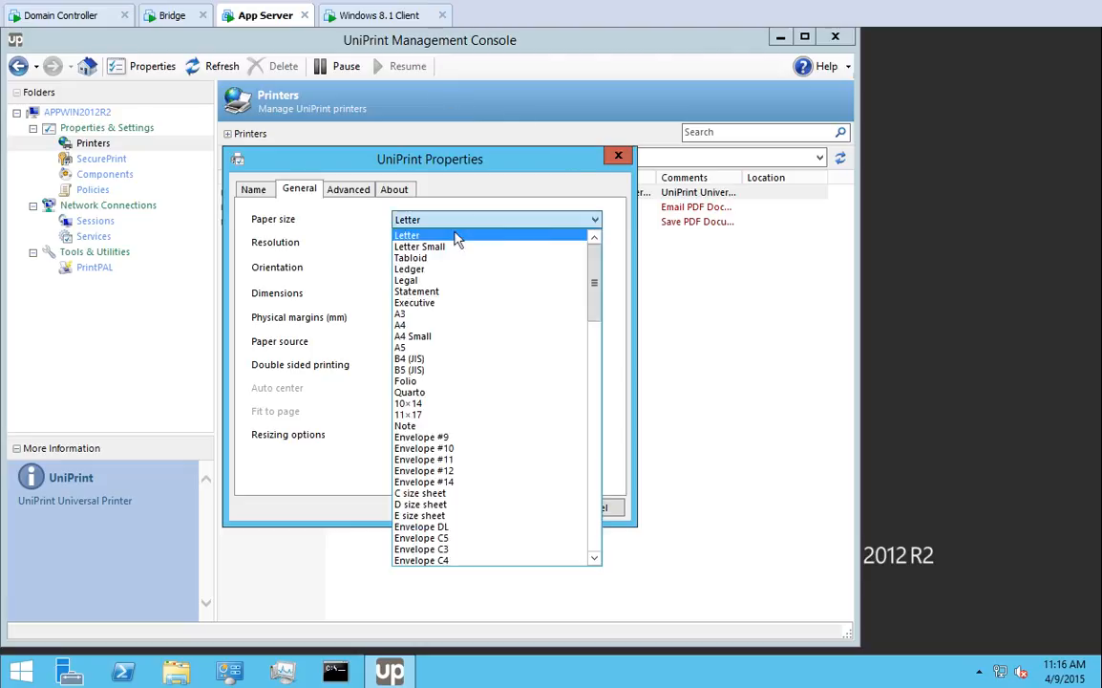
{"action": "left_click", "coordinate": [403, 281]}
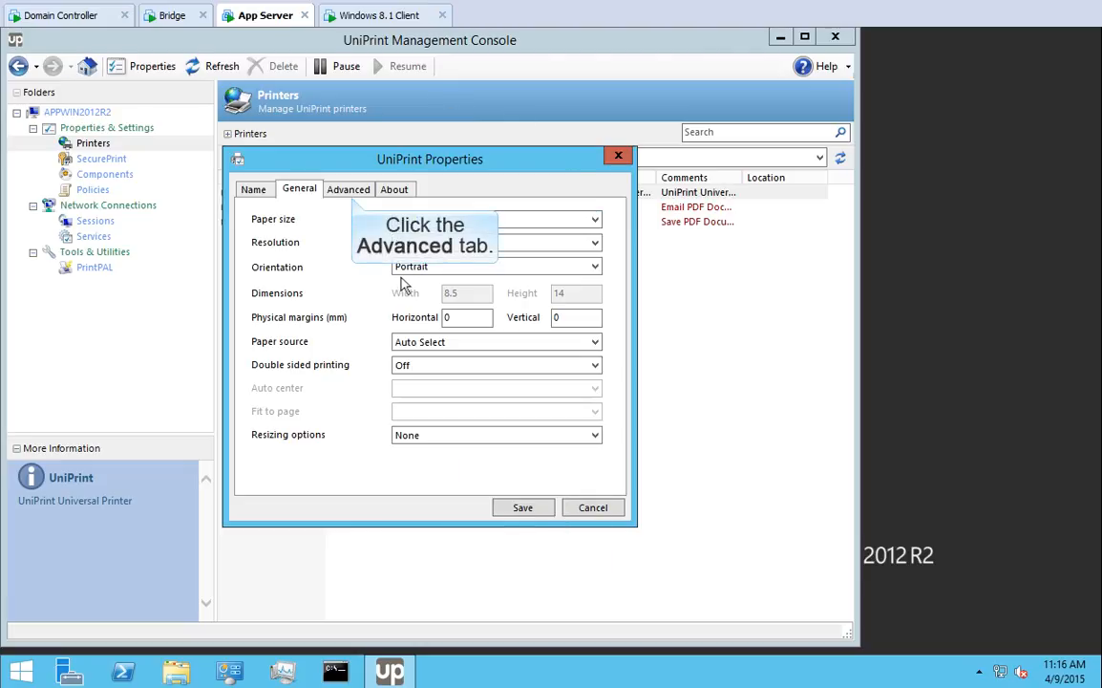
Set the UniPrint printer's font embedding to Full on the Advanced tab and save the properties
{"action": "left_click", "coordinate": [354, 193]}
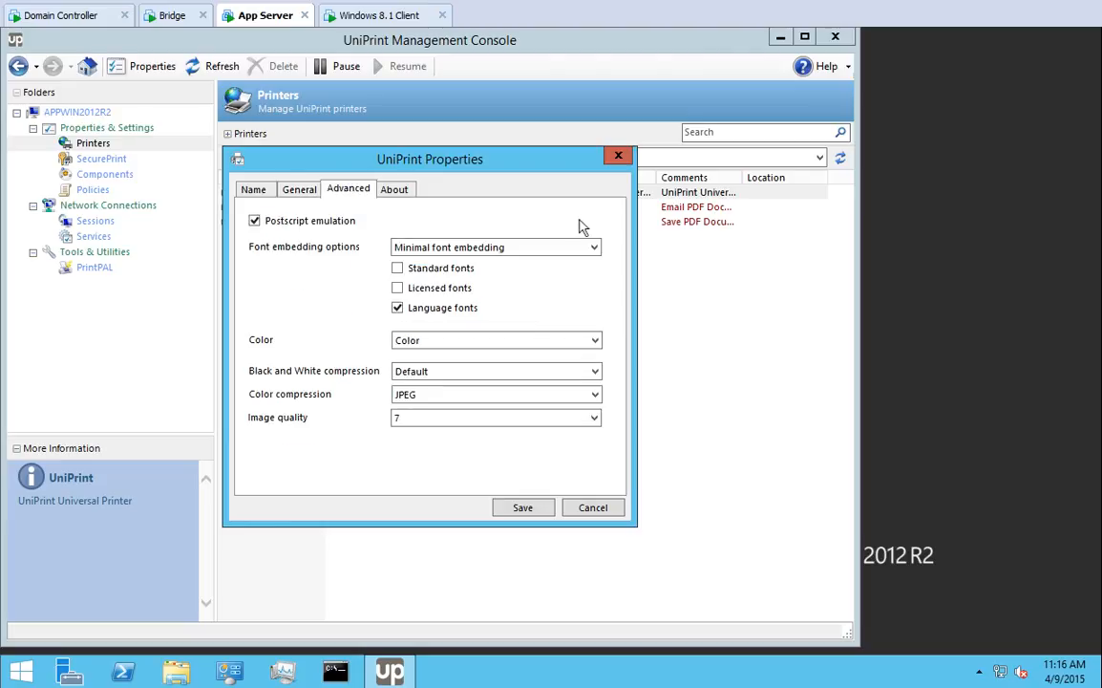
{"action": "left_click", "coordinate": [593, 248]}
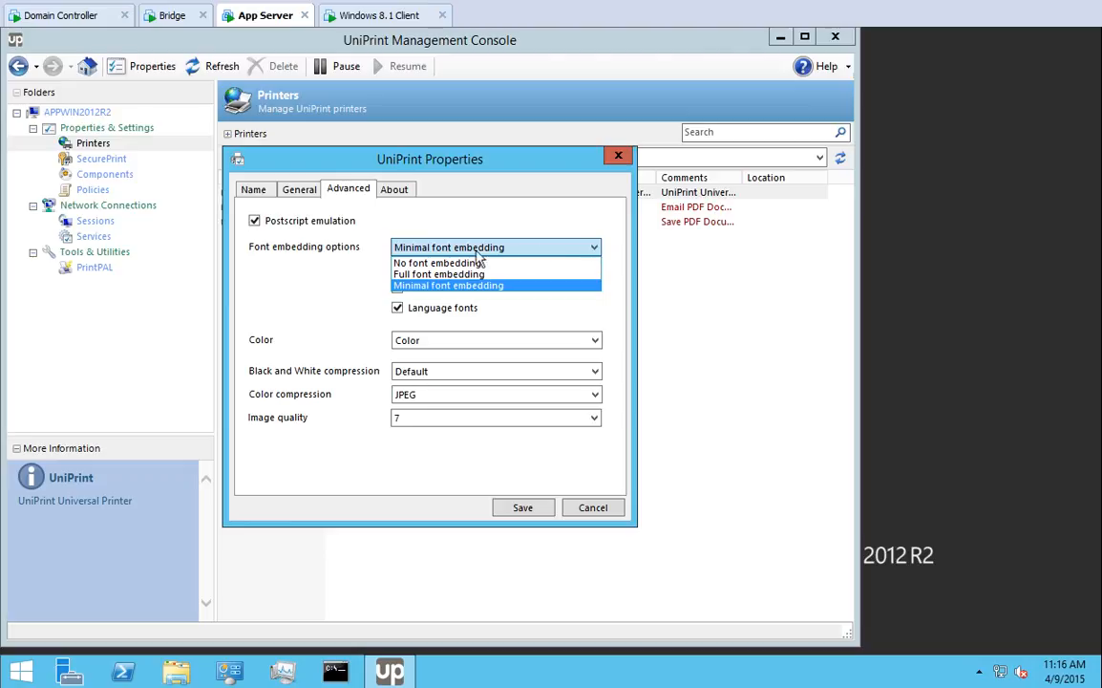
{"action": "left_click", "coordinate": [397, 274]}
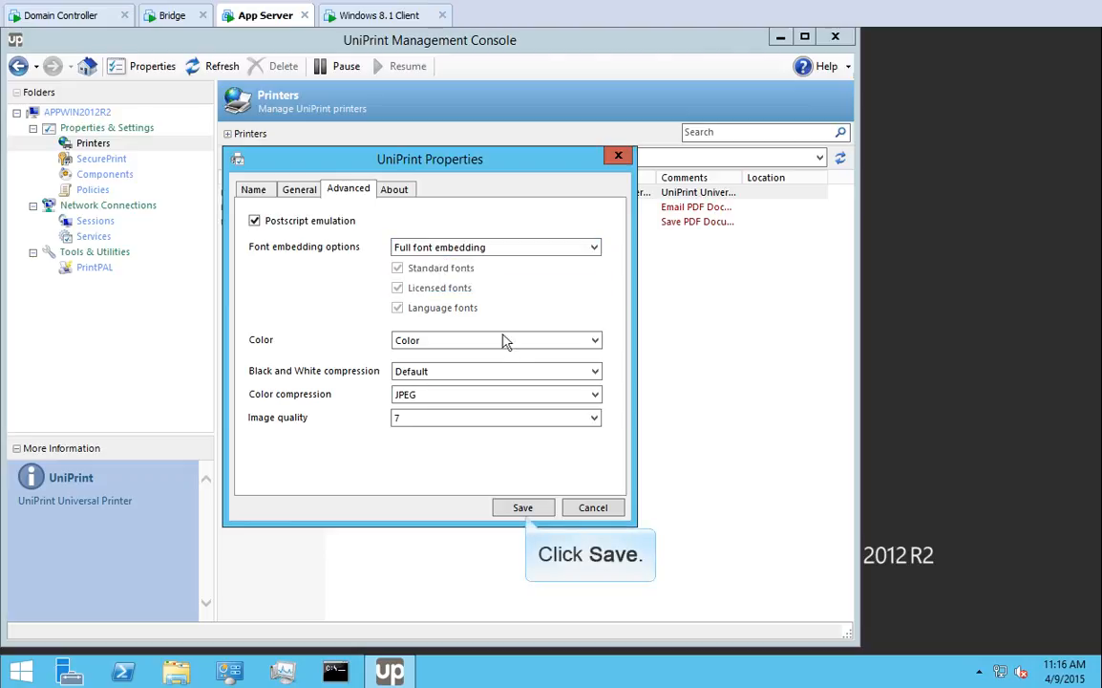
{"action": "left_click", "coordinate": [523, 507]}
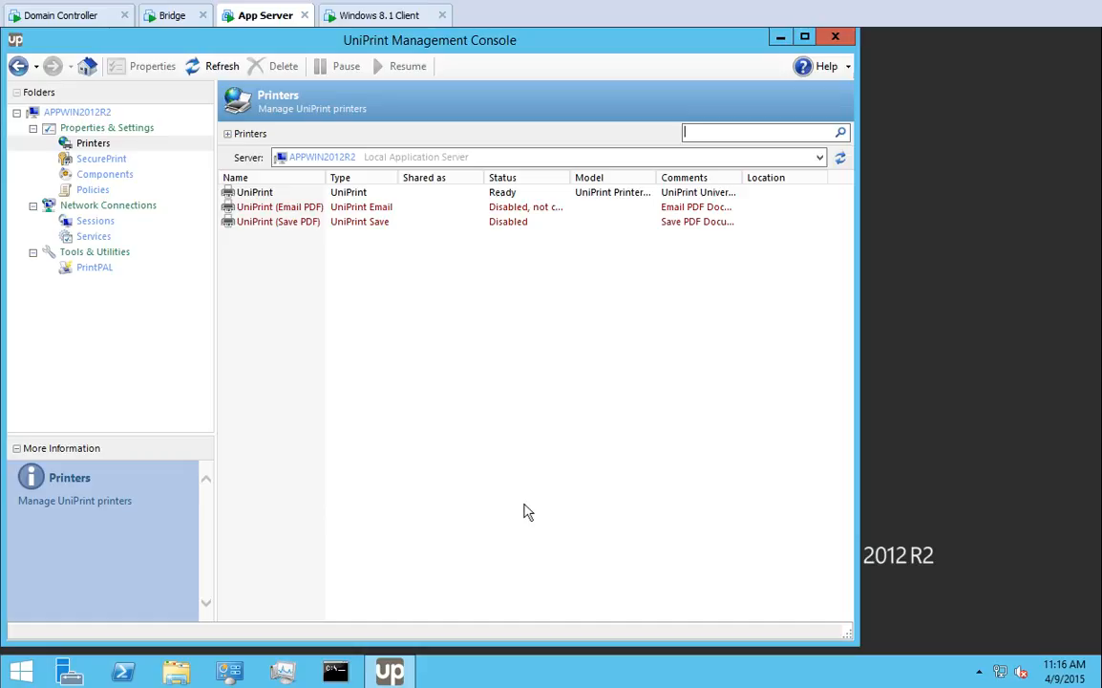
Set the Email PDF printer's mail server to smtp.mycompany.com, leaving server authentication off
{"action": "left_click", "coordinate": [294, 211]}
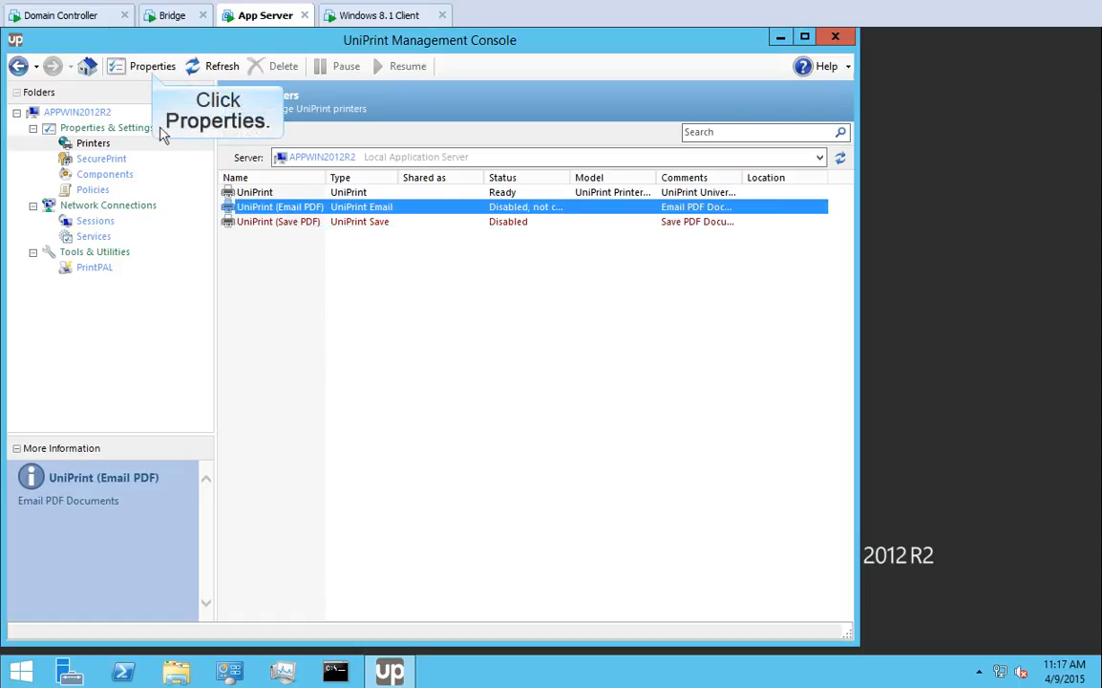
{"action": "left_click", "coordinate": [148, 67]}
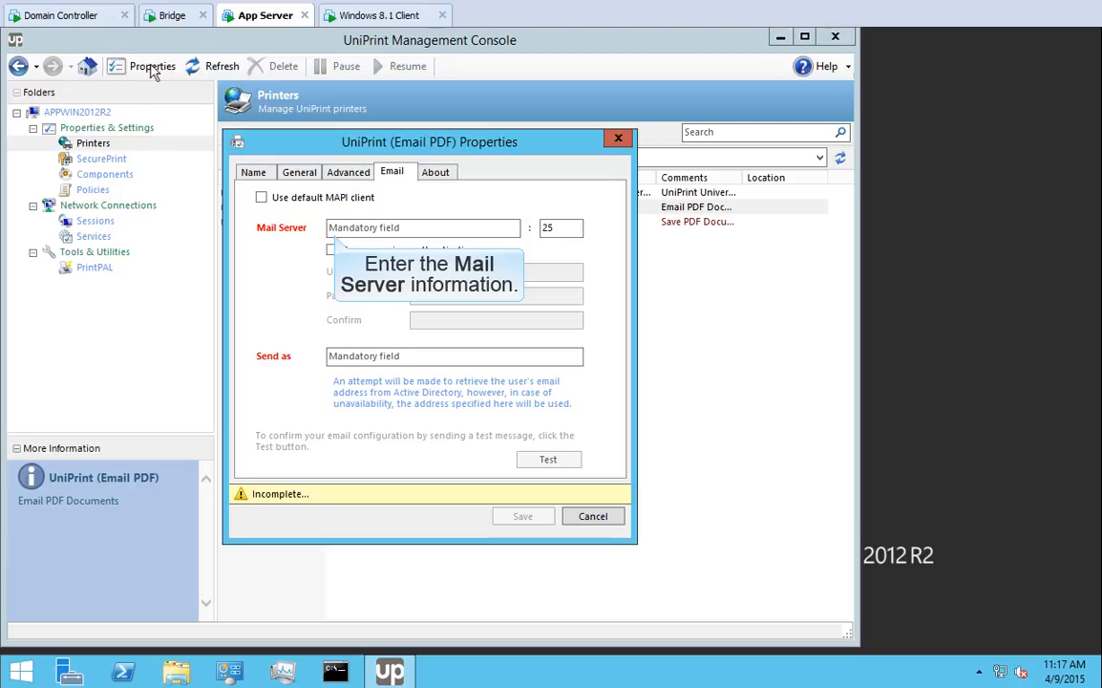
{"action": "left_click", "coordinate": [334, 229]}
{"action": "type", "text": "smtp.mycompany.com"}
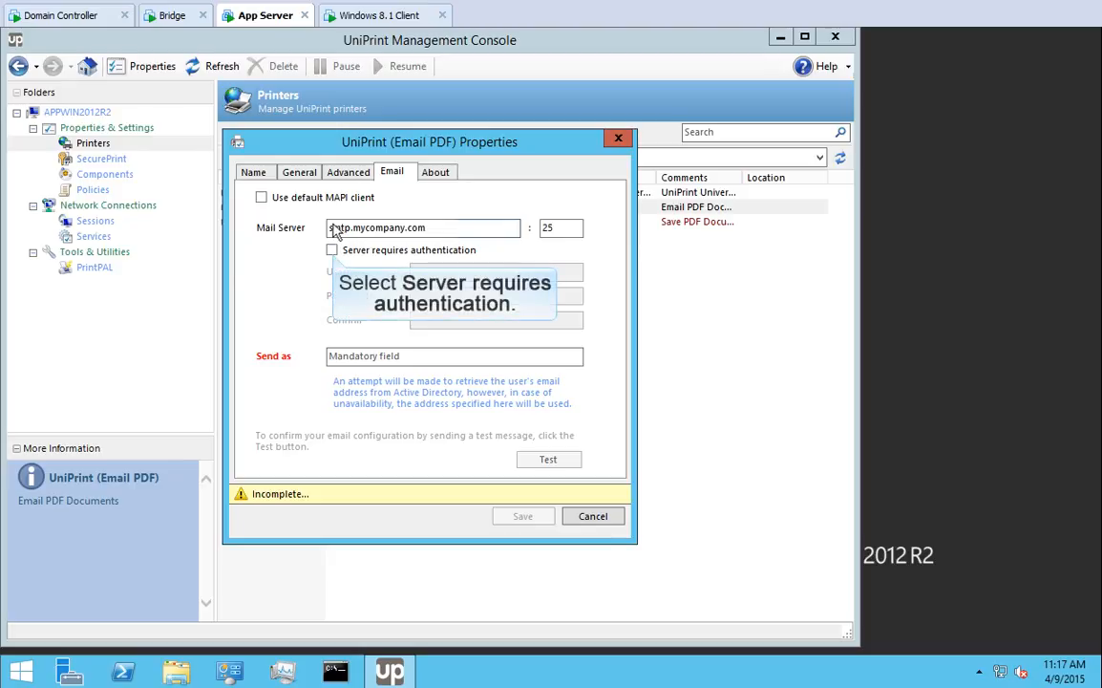
{"action": "left_click", "coordinate": [332, 250]}
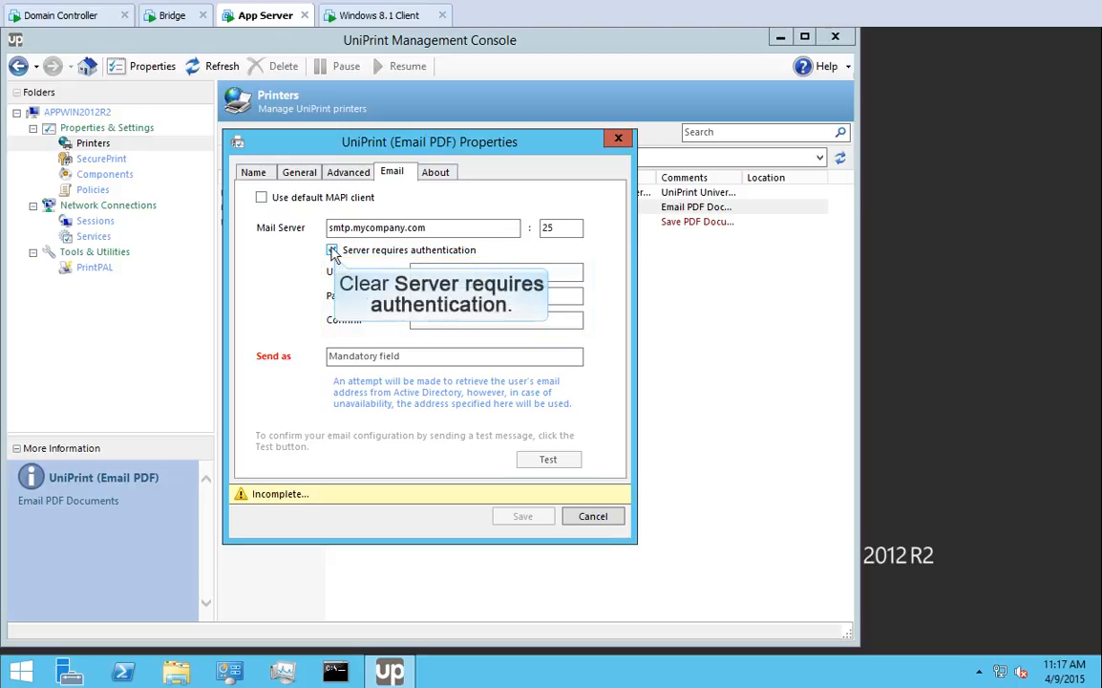
{"action": "left_click", "coordinate": [332, 250]}
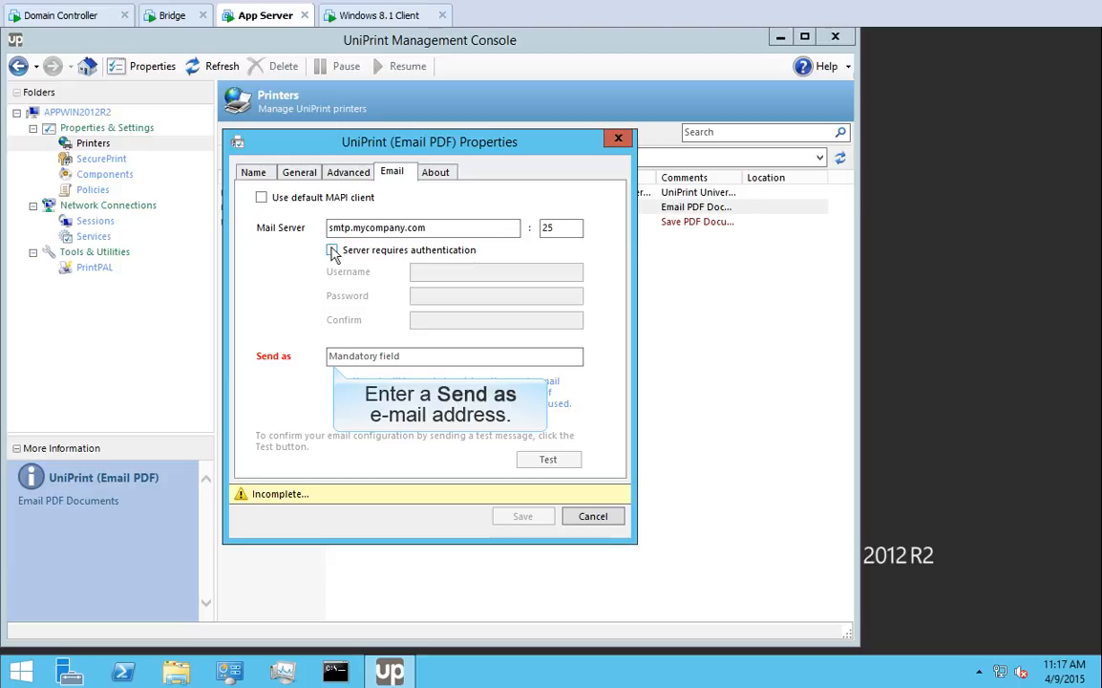
Enter a no-reply sender address in Send as and start a mail settings test
{"action": "left_click", "coordinate": [331, 357]}
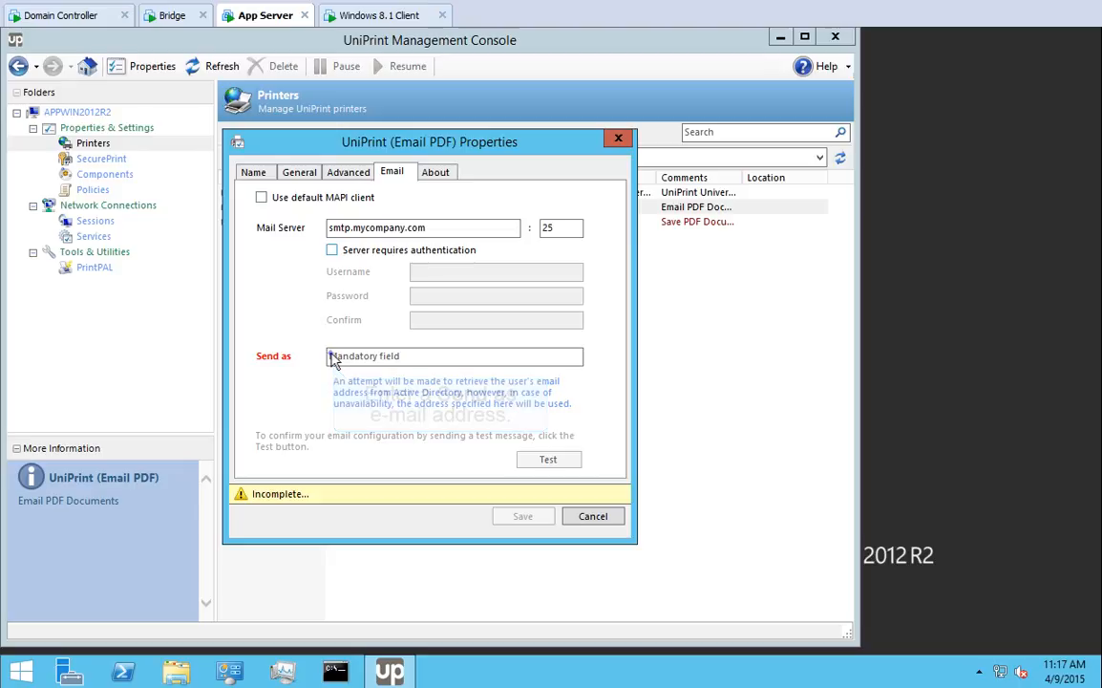
{"action": "type", "text": "no-reply@mycompany.com"}
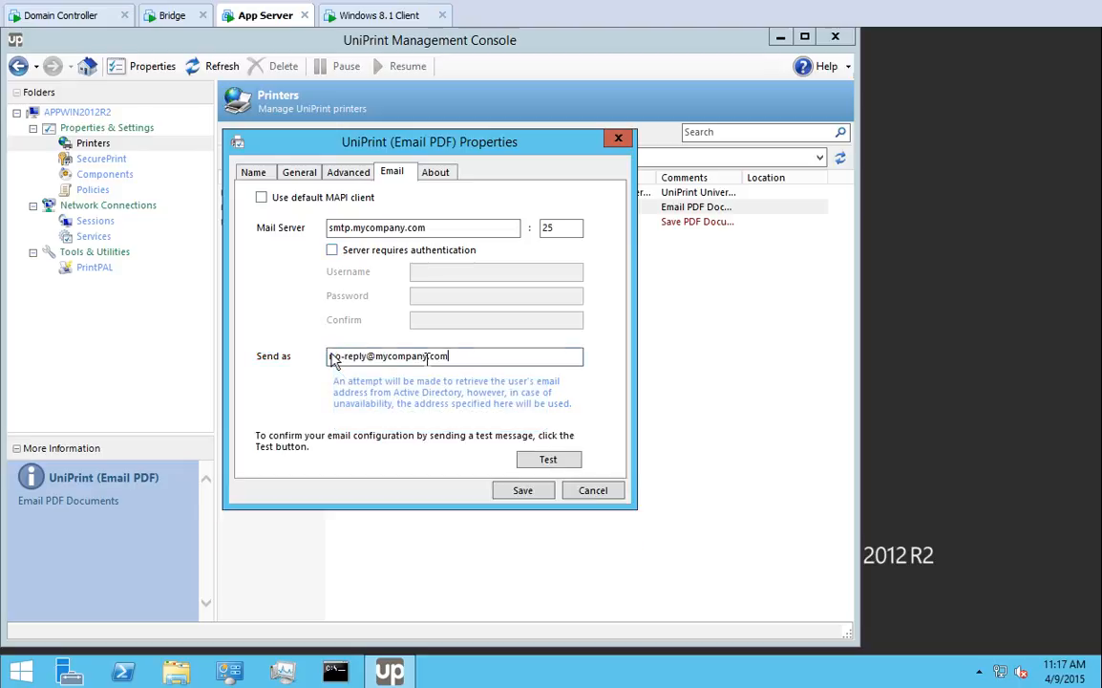
{"action": "left_click", "coordinate": [547, 459]}
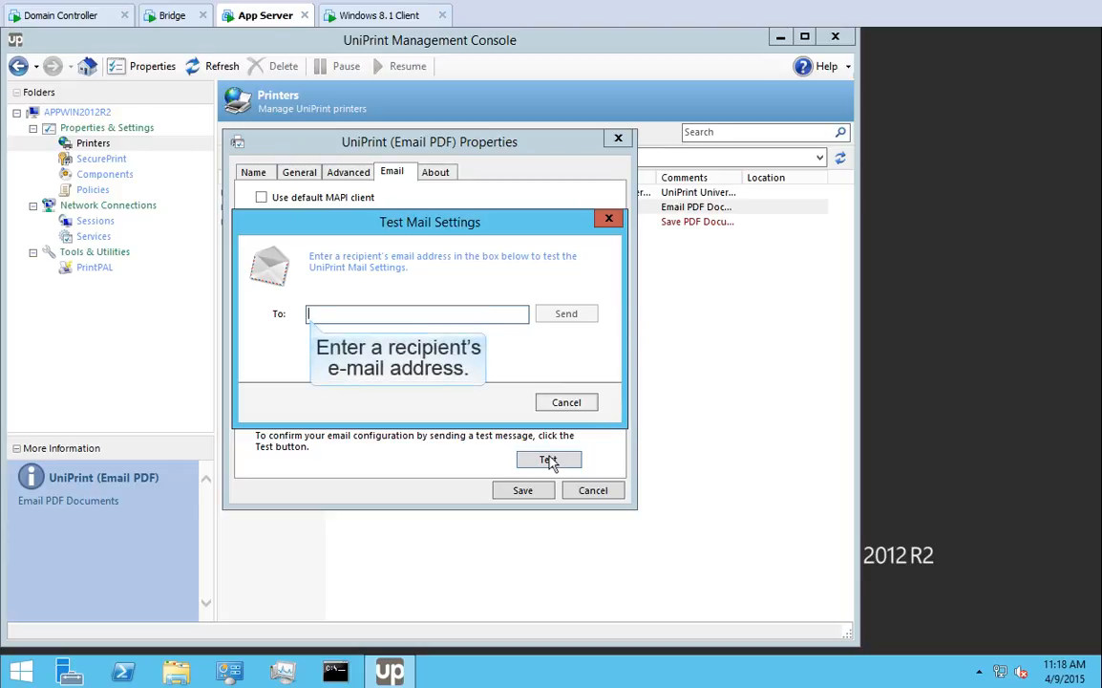
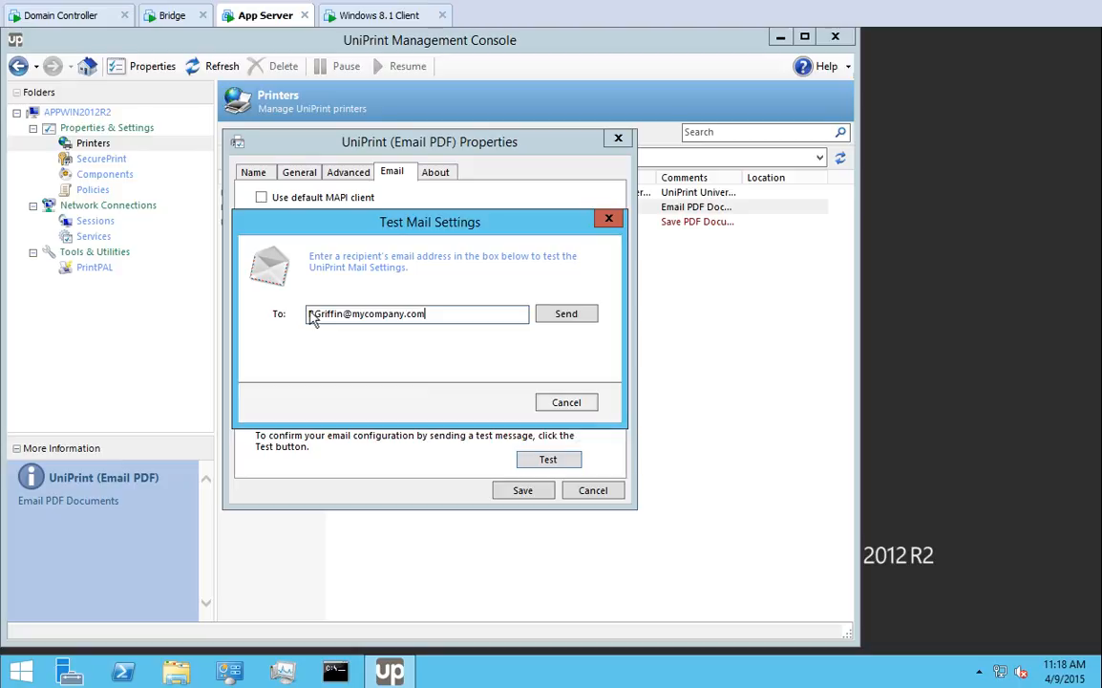
Enter a recipient e-mail address in the test mail dialog, then cancel without sending
{"action": "left_click", "coordinate": [569, 404]}
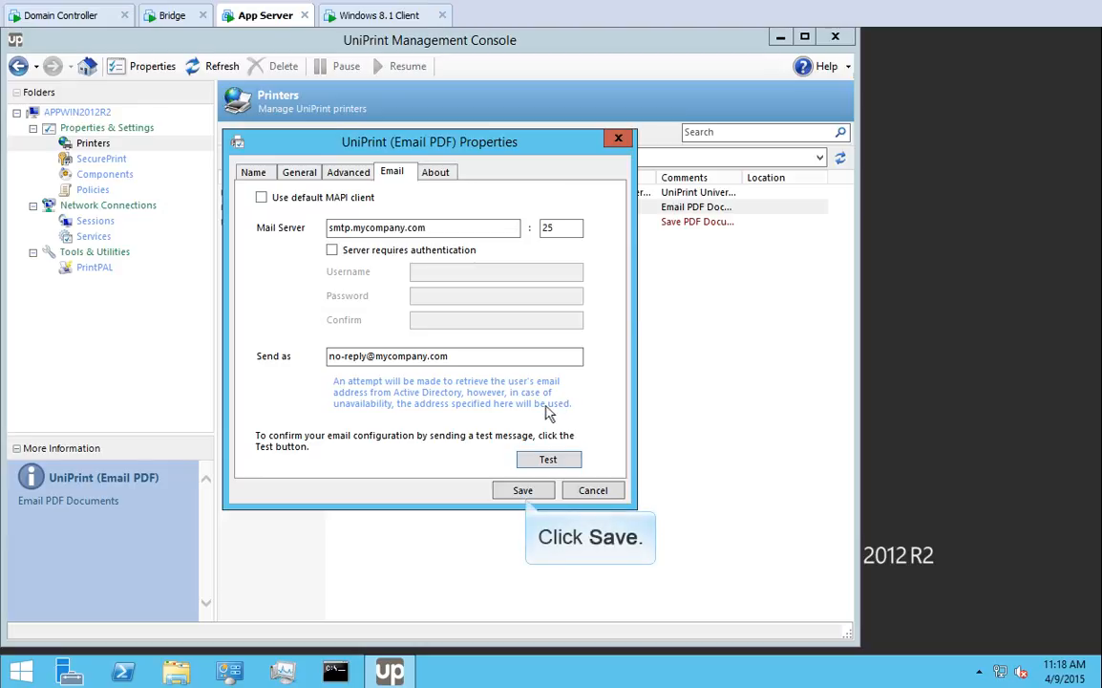
Save the Email PDF mail settings and enable that printer, allowing the Control Service restart
{"action": "left_click", "coordinate": [524, 491]}
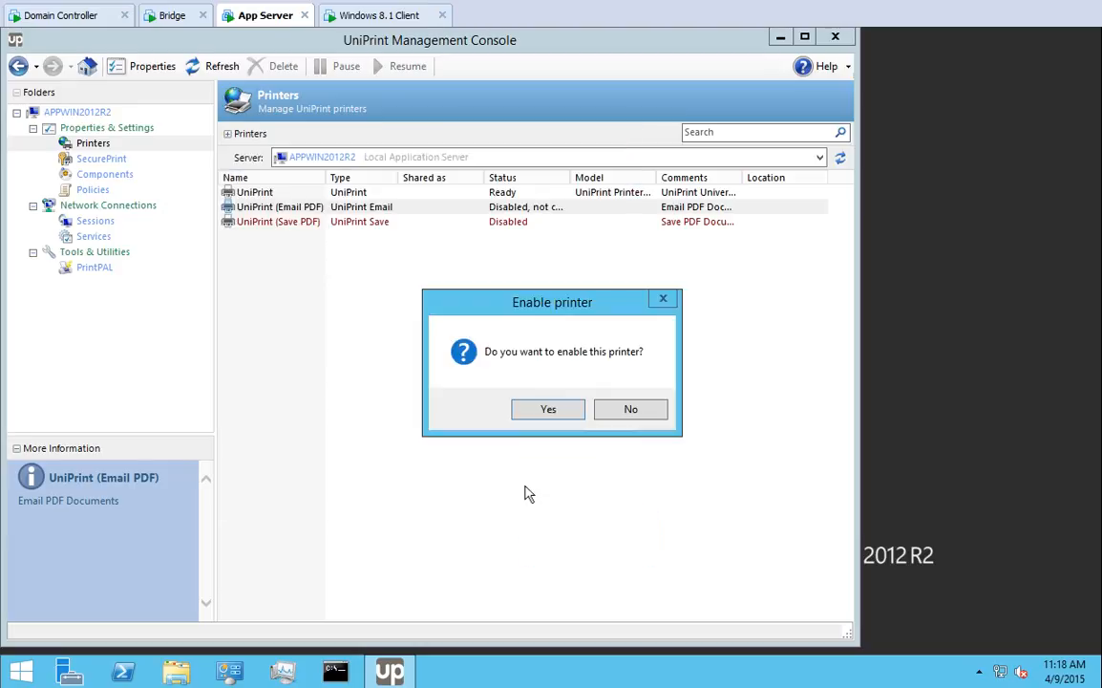
{"action": "left_click", "coordinate": [550, 410]}
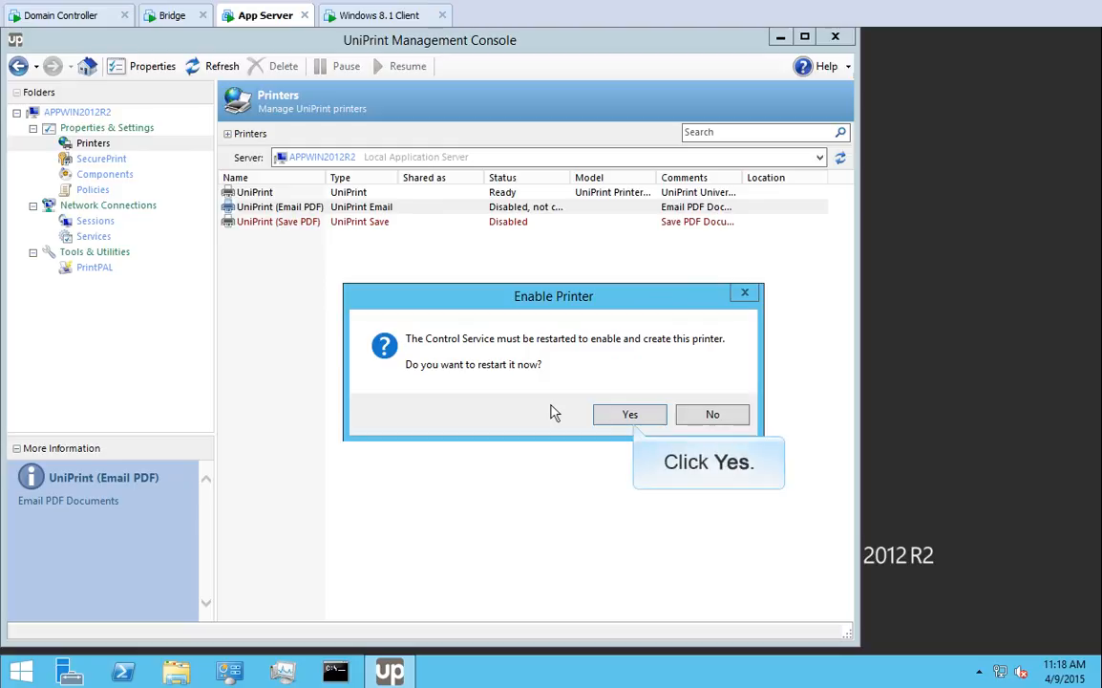
{"action": "left_click", "coordinate": [631, 415]}
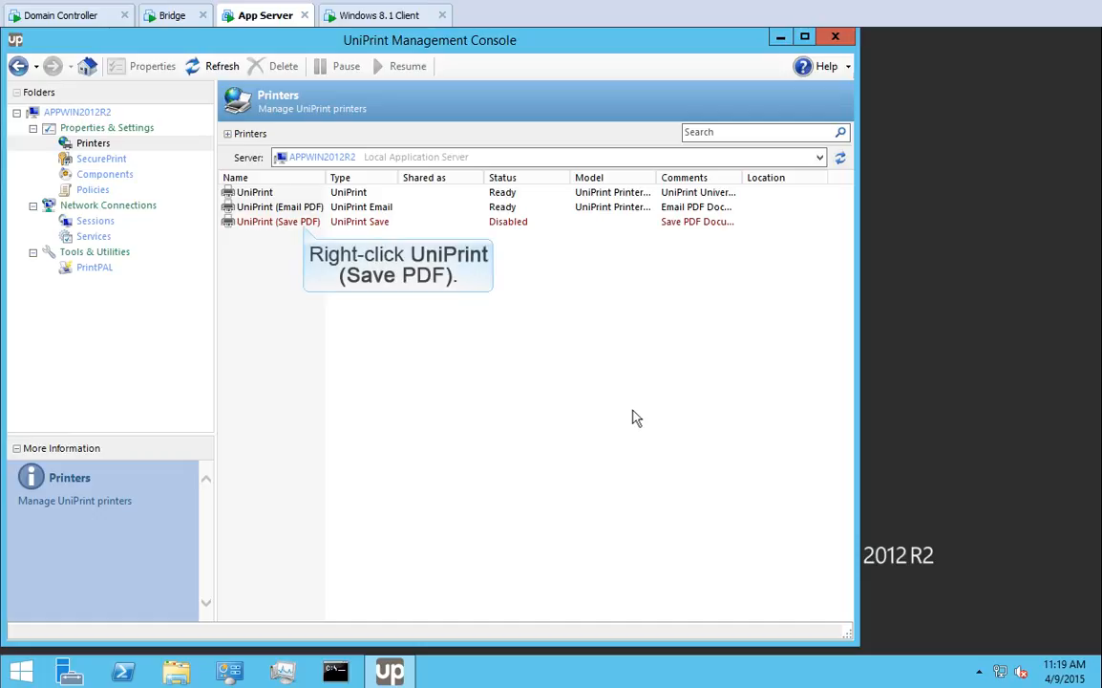
Enable the UniPrint (Save PDF) printer, restarting the Control Service
{"action": "right_click", "coordinate": [306, 228]}
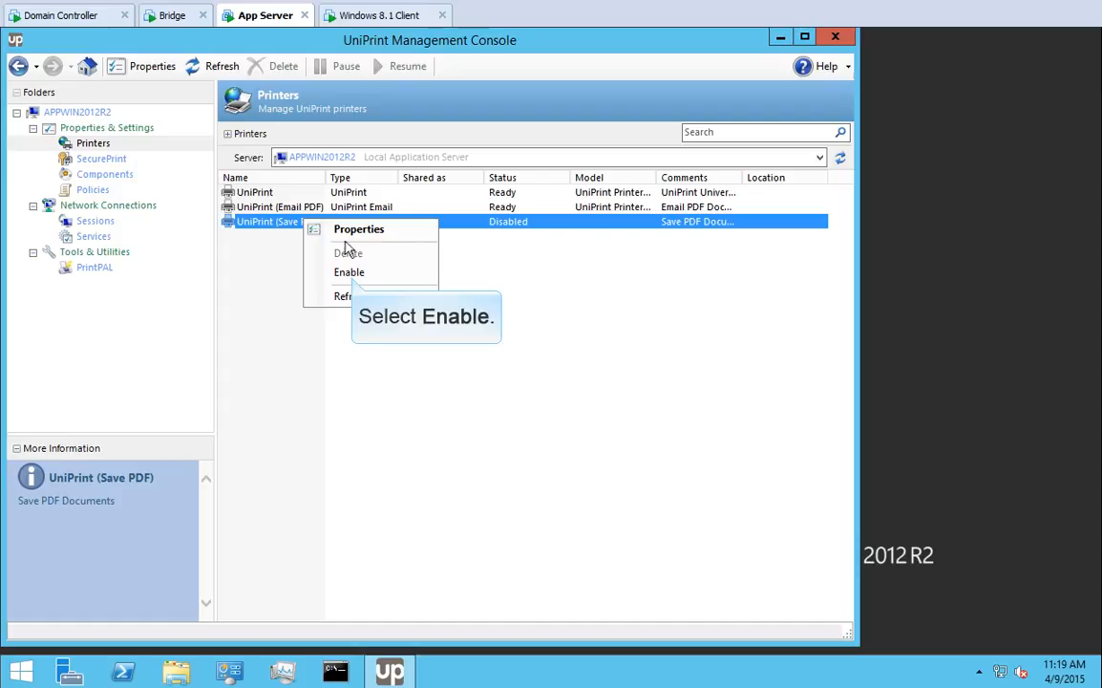
{"action": "left_click", "coordinate": [350, 274]}
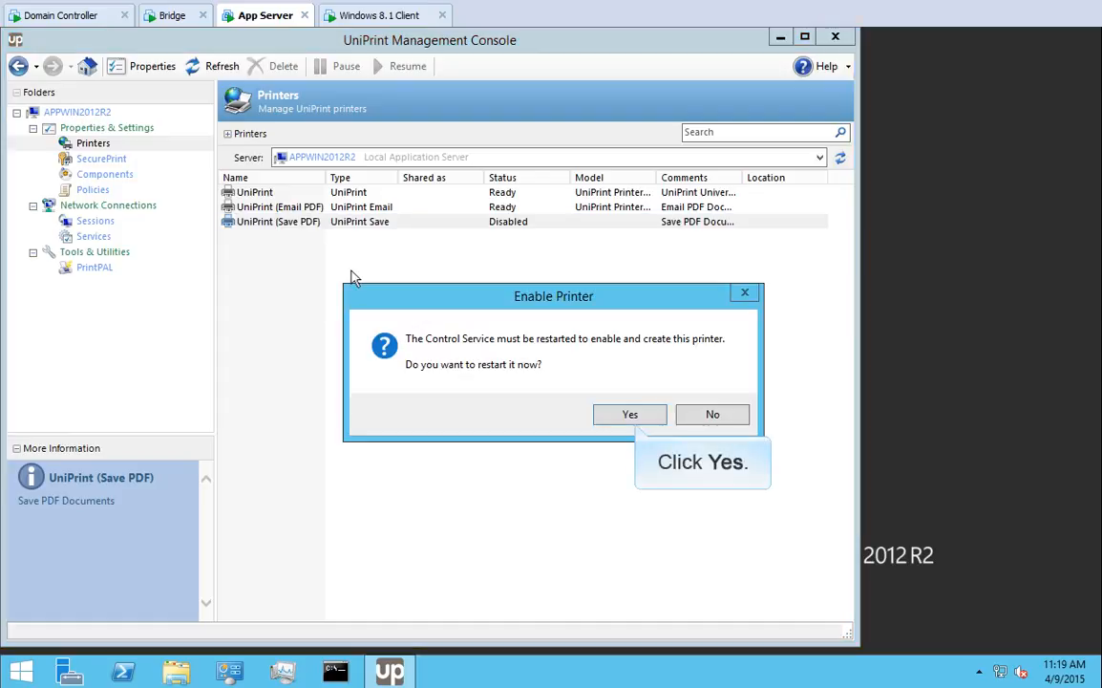
{"action": "left_click", "coordinate": [631, 415]}
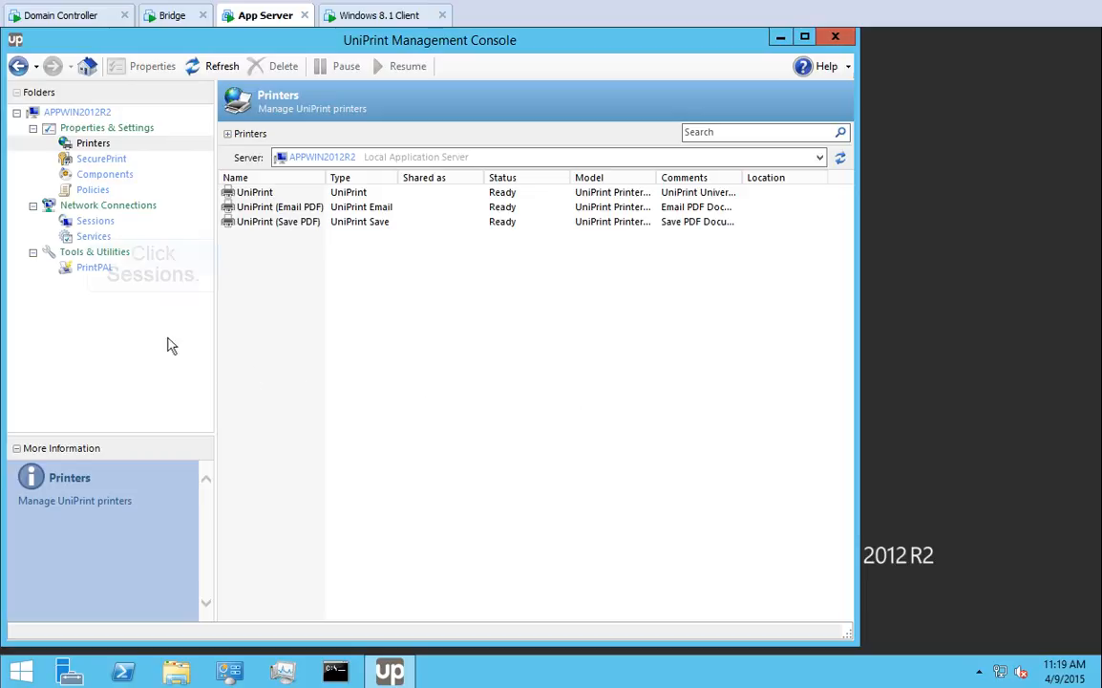
Enable the Mac Client / Linux Client protocol, keeping ICA Virtual Channel below RDP / PCoIP
{"action": "left_click", "coordinate": [89, 222]}
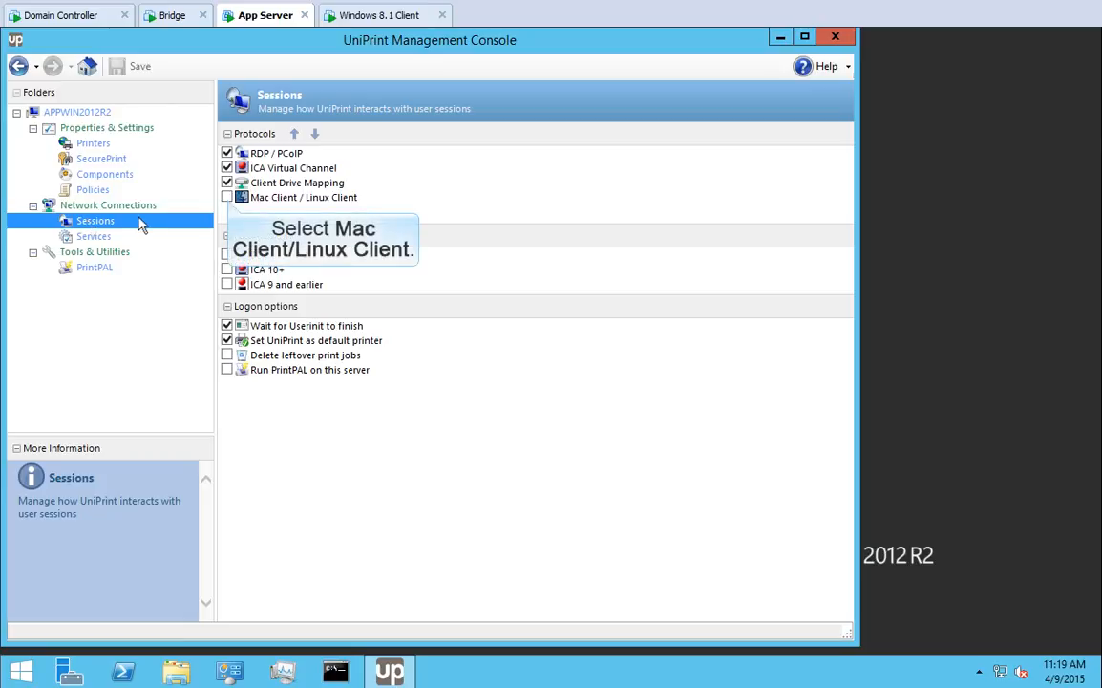
{"action": "left_click", "coordinate": [228, 198]}
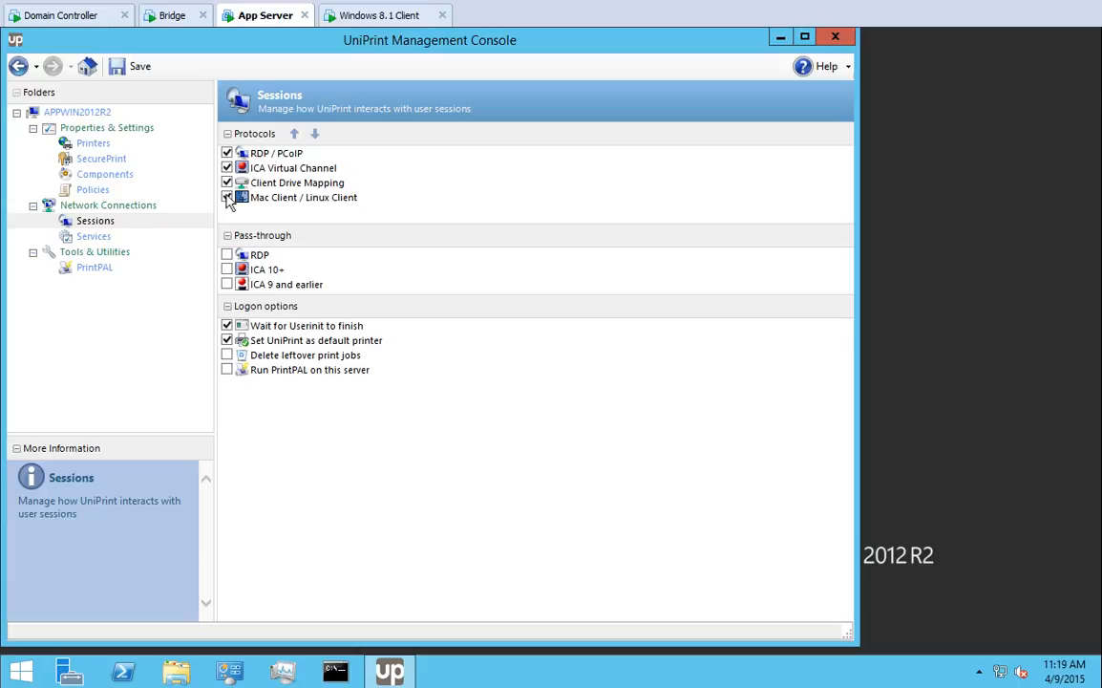
{"action": "left_click", "coordinate": [289, 170]}
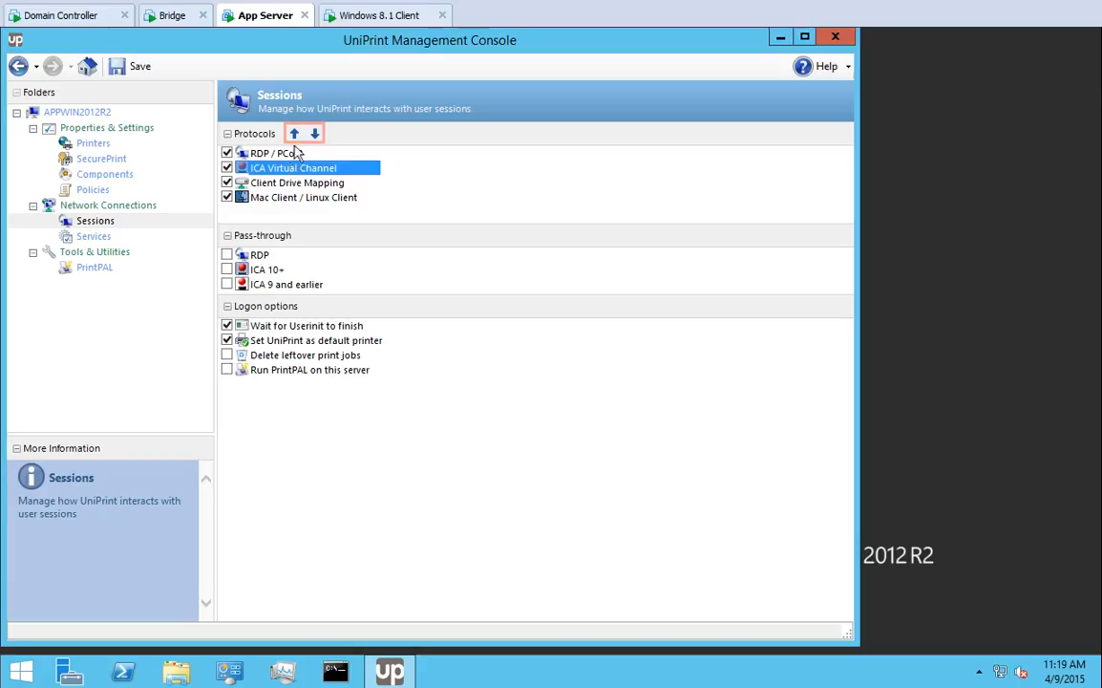
{"action": "left_click", "coordinate": [295, 135]}
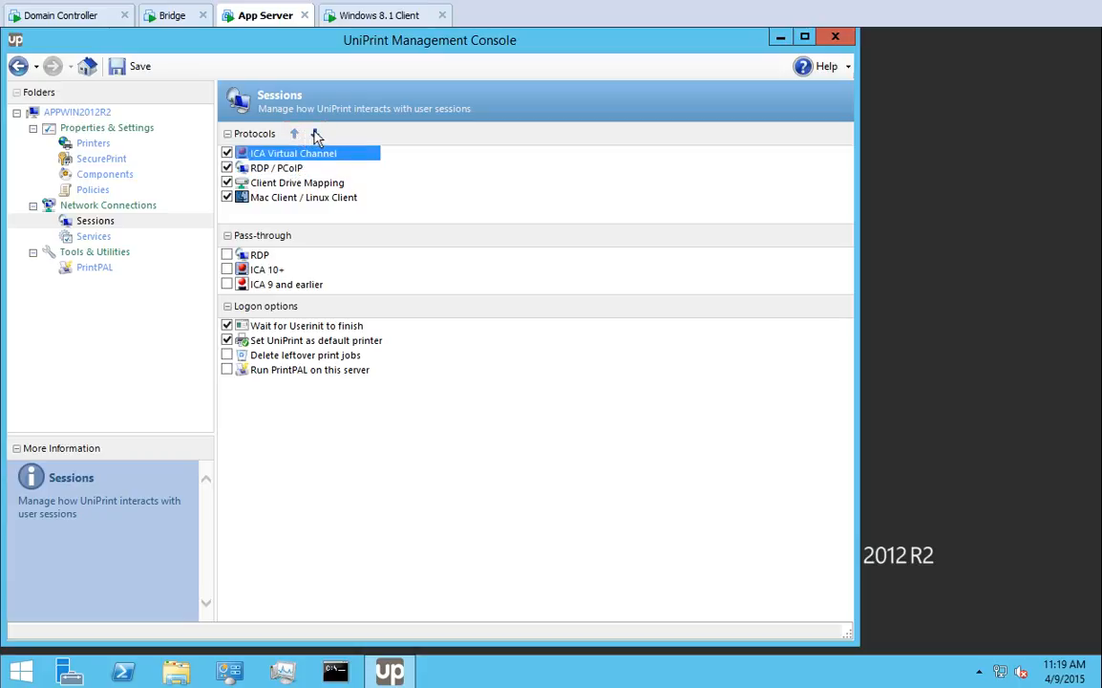
{"action": "left_click", "coordinate": [315, 135]}
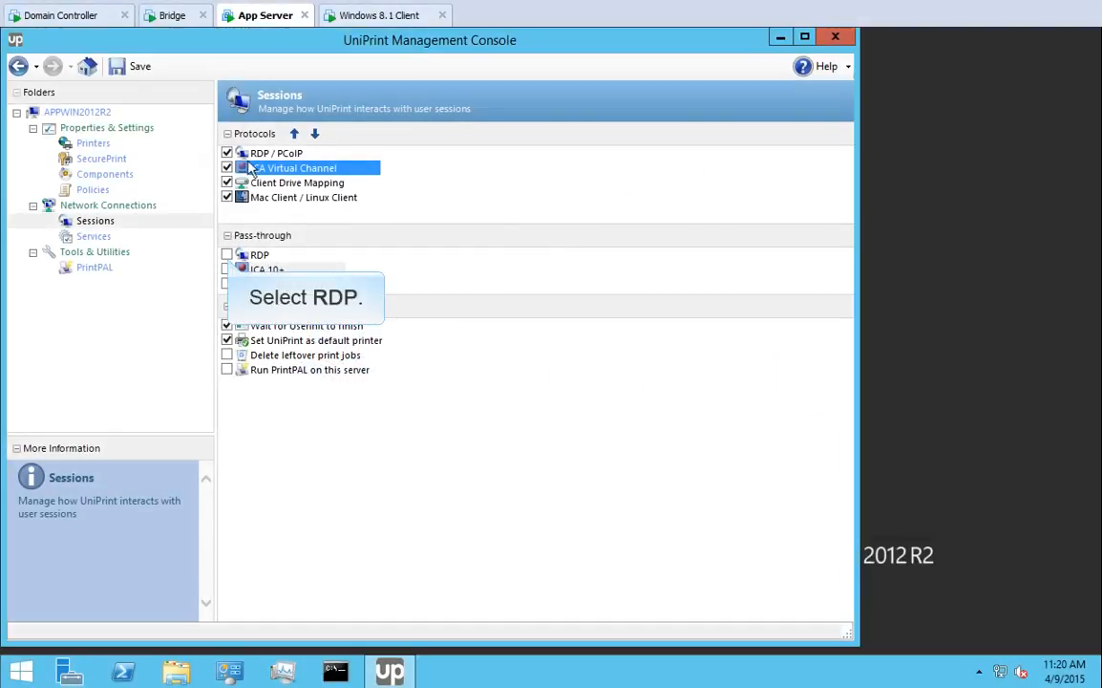
Turn on RDP, ICA 10+ and ICA 9 and earlier pass-through plus deleting leftover print jobs, then save
{"action": "left_click", "coordinate": [228, 255]}
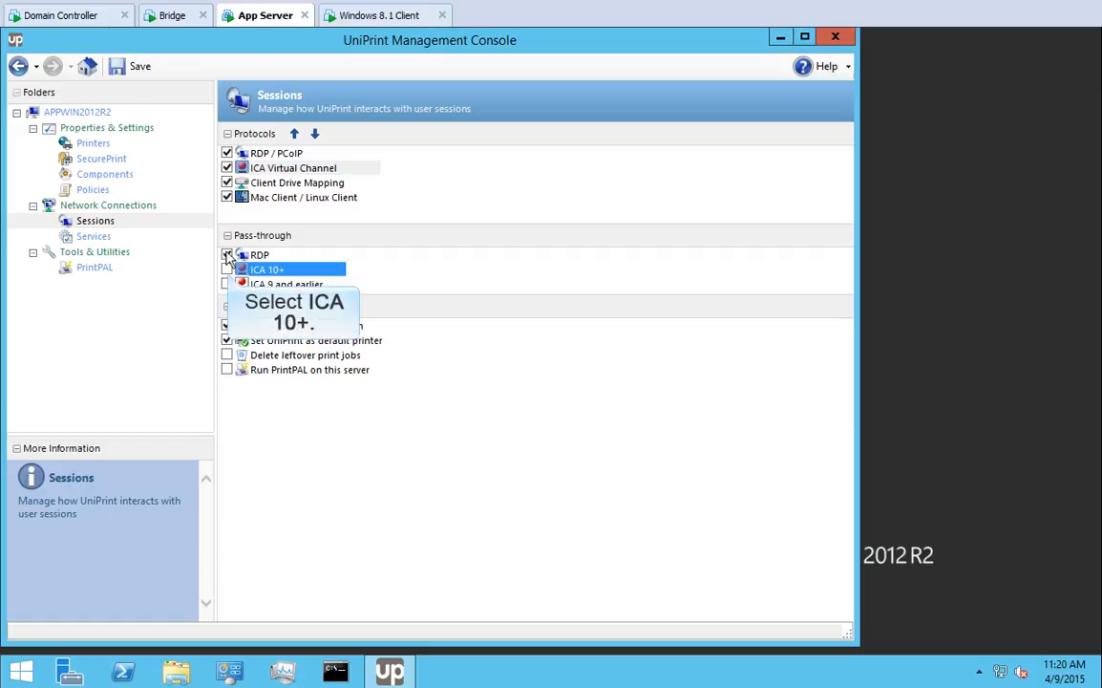
{"action": "left_click", "coordinate": [228, 271]}
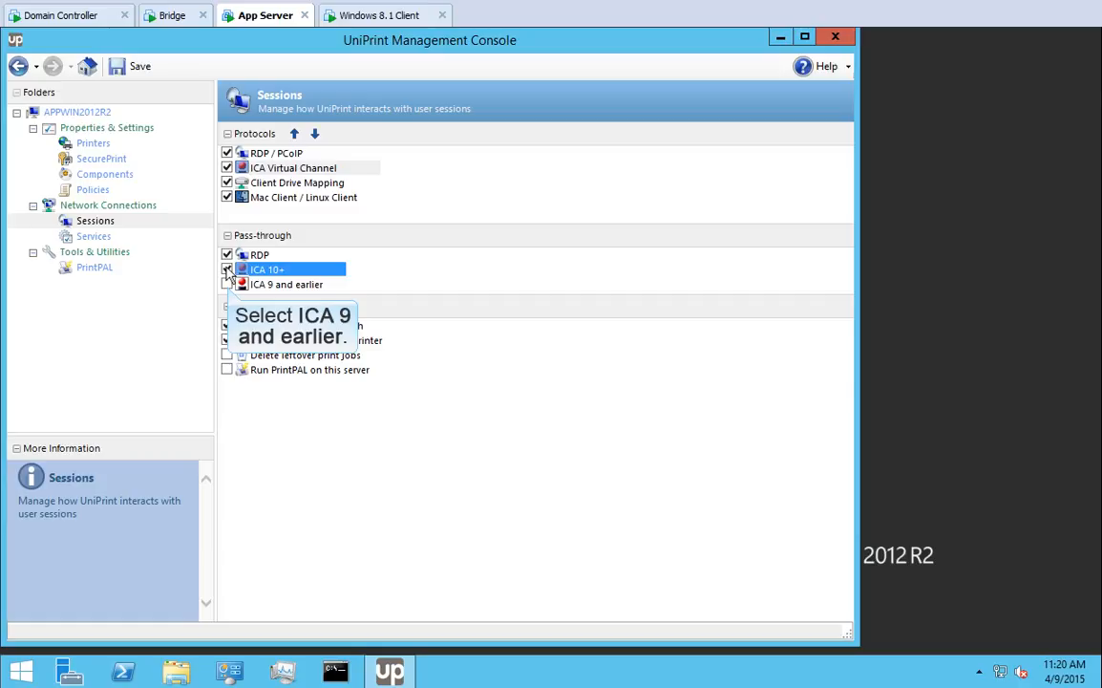
{"action": "left_click", "coordinate": [227, 285]}
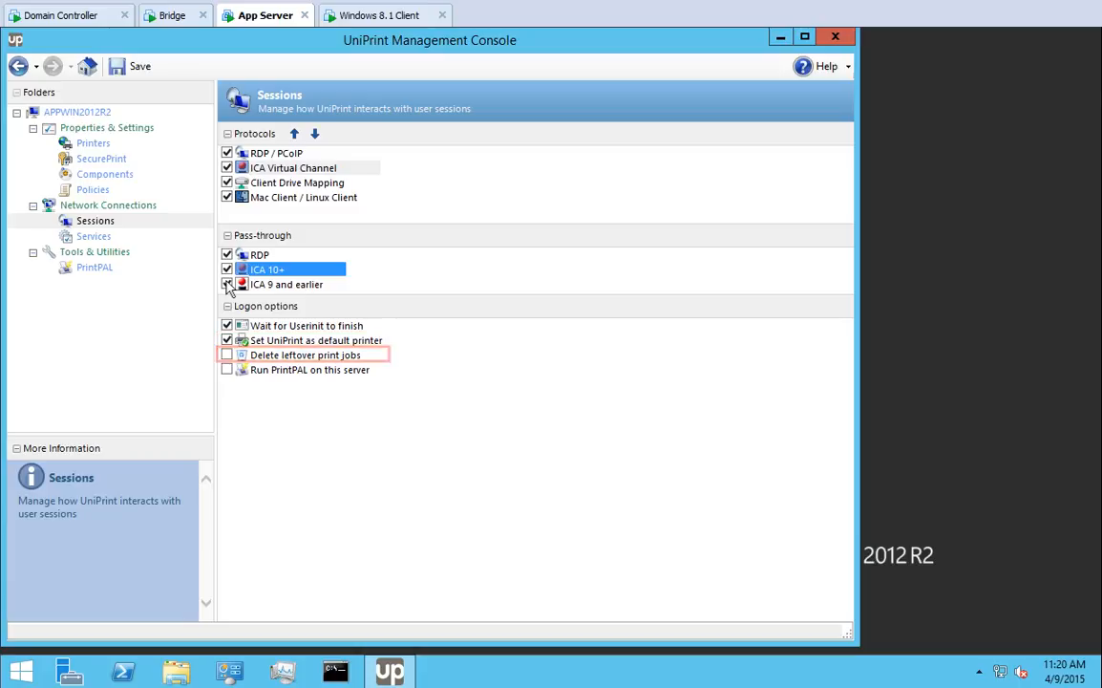
{"action": "left_click", "coordinate": [227, 355]}
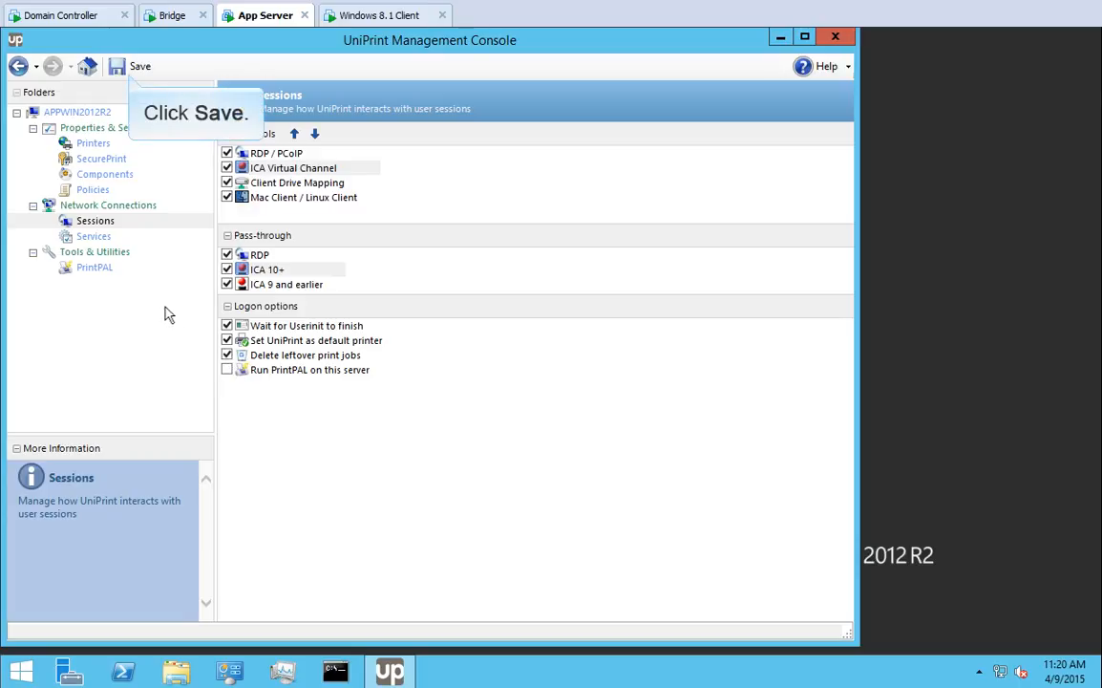
{"action": "left_click", "coordinate": [134, 72]}
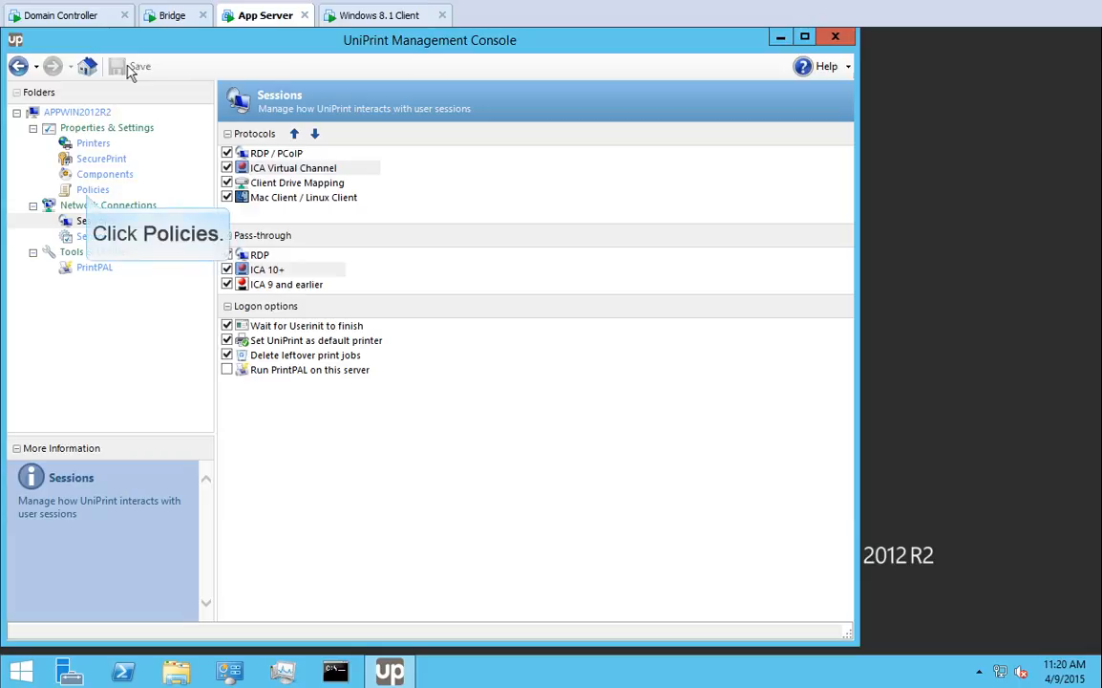
Enable the User Settings policy source, keeping it below Machine Policy, and save the policies
{"action": "left_click", "coordinate": [91, 190]}
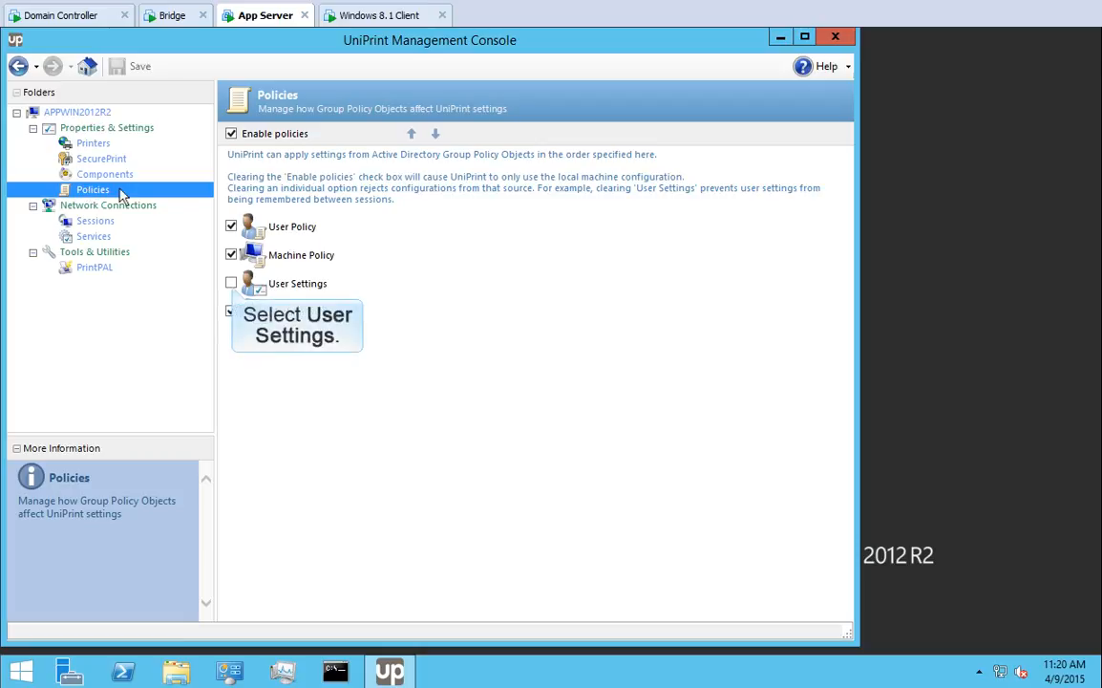
{"action": "left_click", "coordinate": [232, 284]}
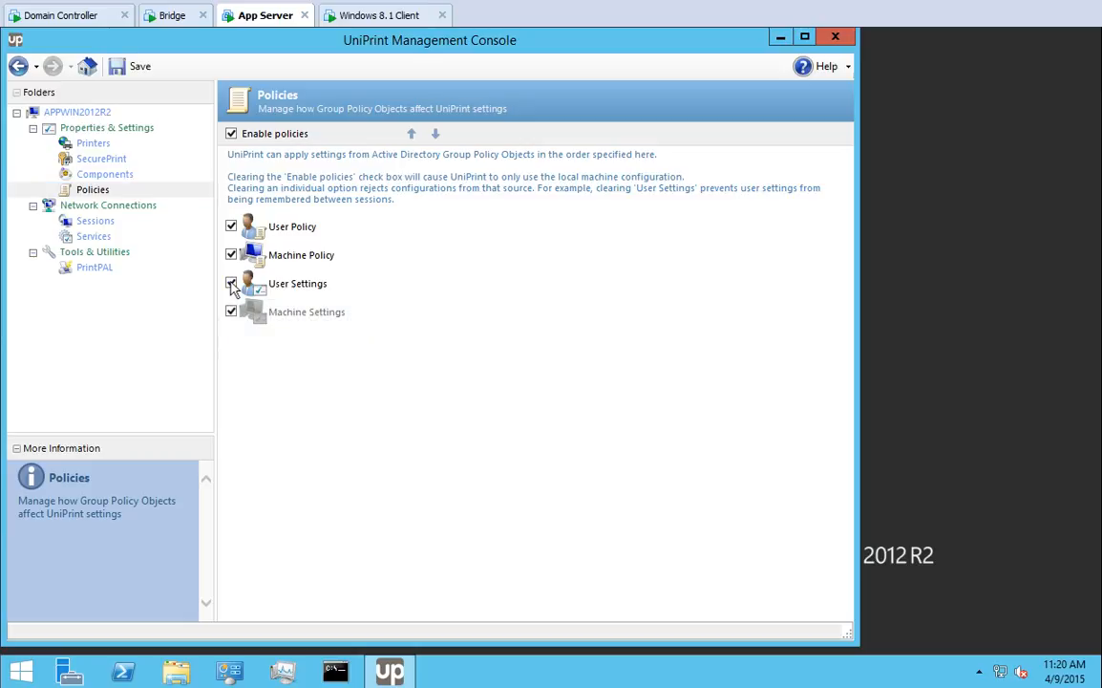
{"action": "left_click", "coordinate": [290, 287]}
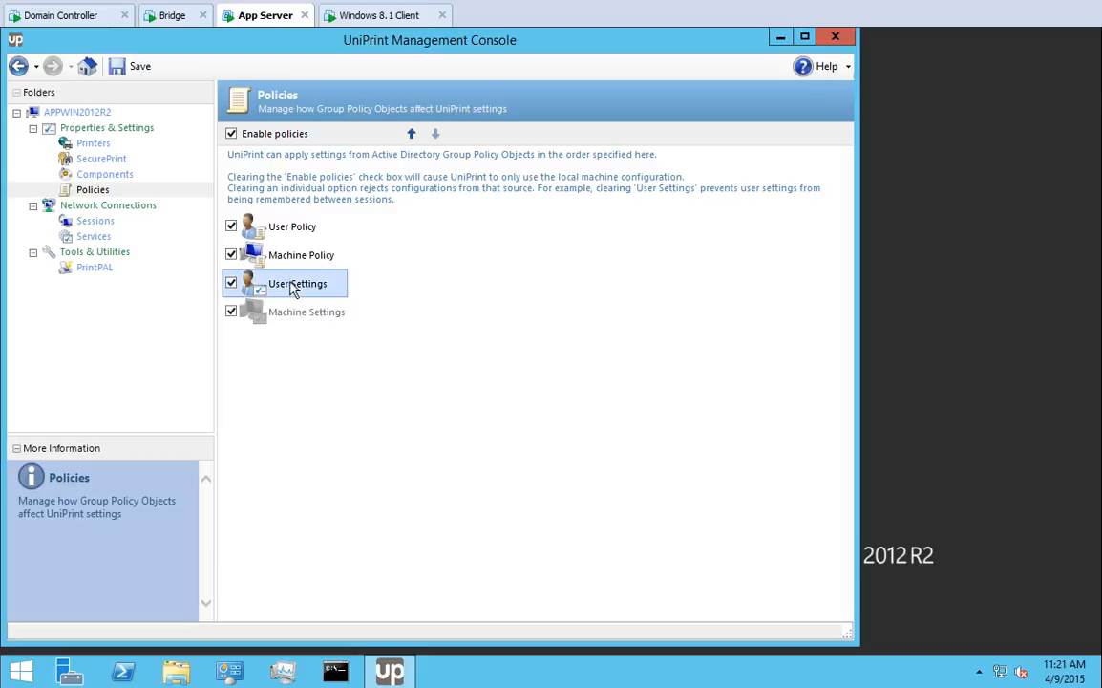
{"action": "left_click", "coordinate": [412, 135]}
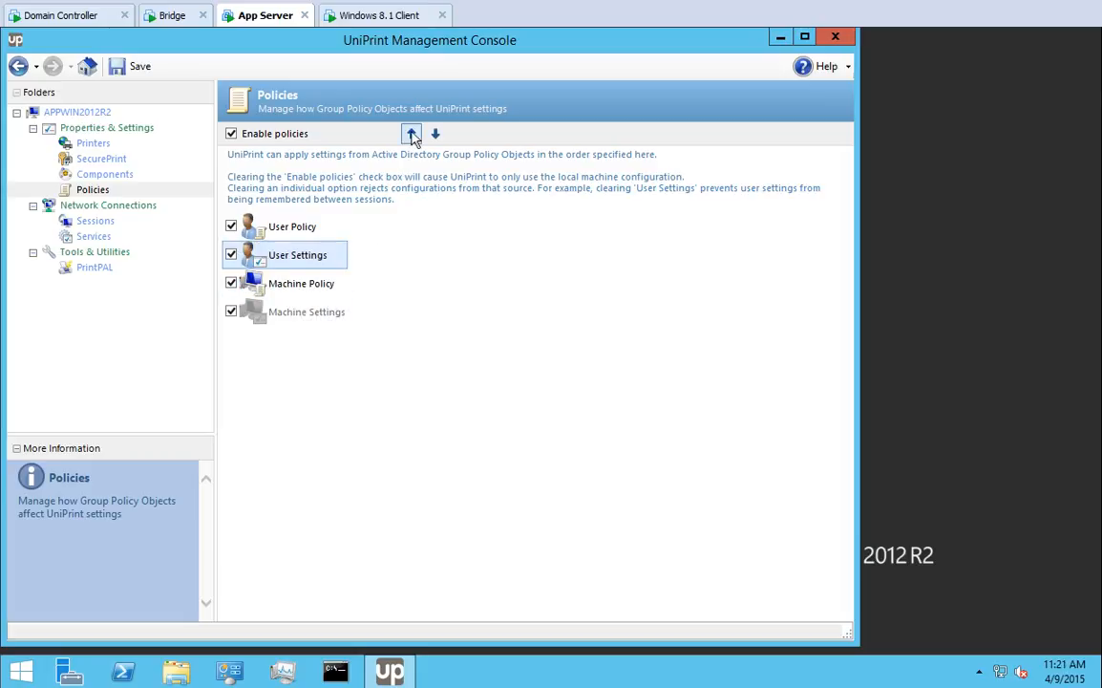
{"action": "left_click", "coordinate": [435, 135]}
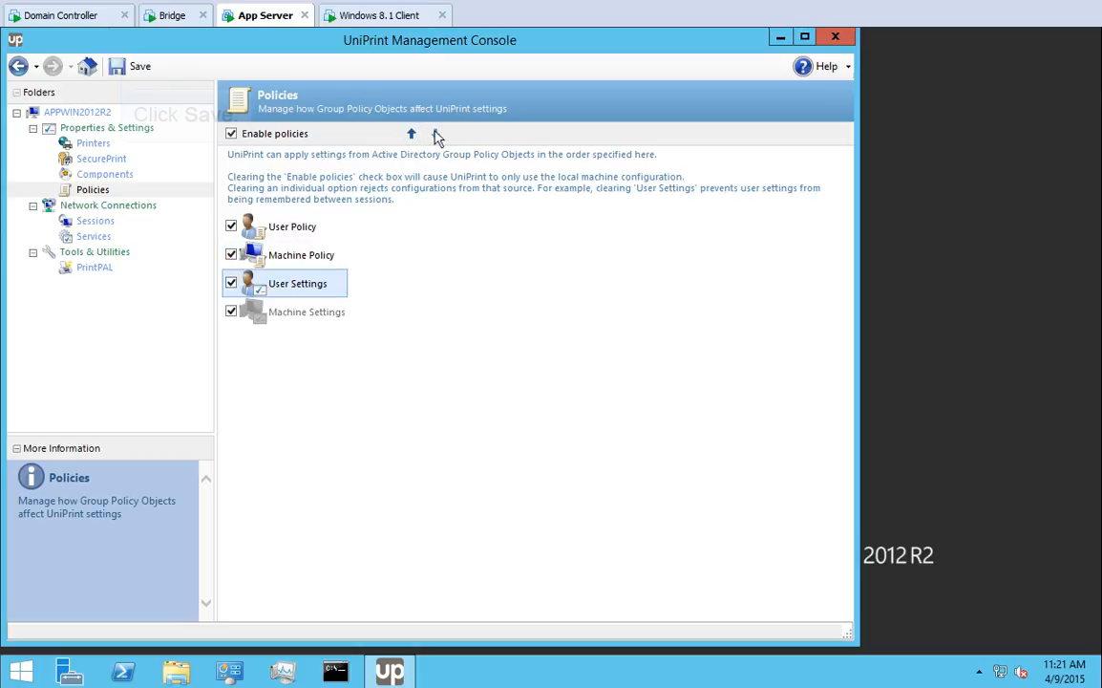
{"action": "left_click", "coordinate": [121, 68]}
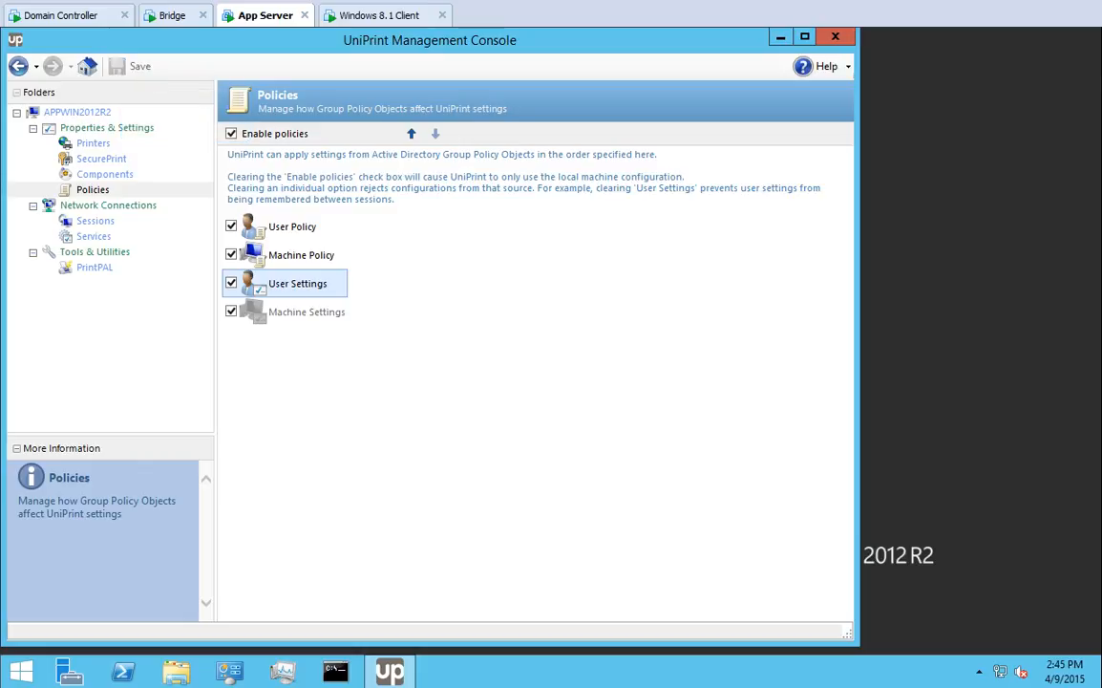